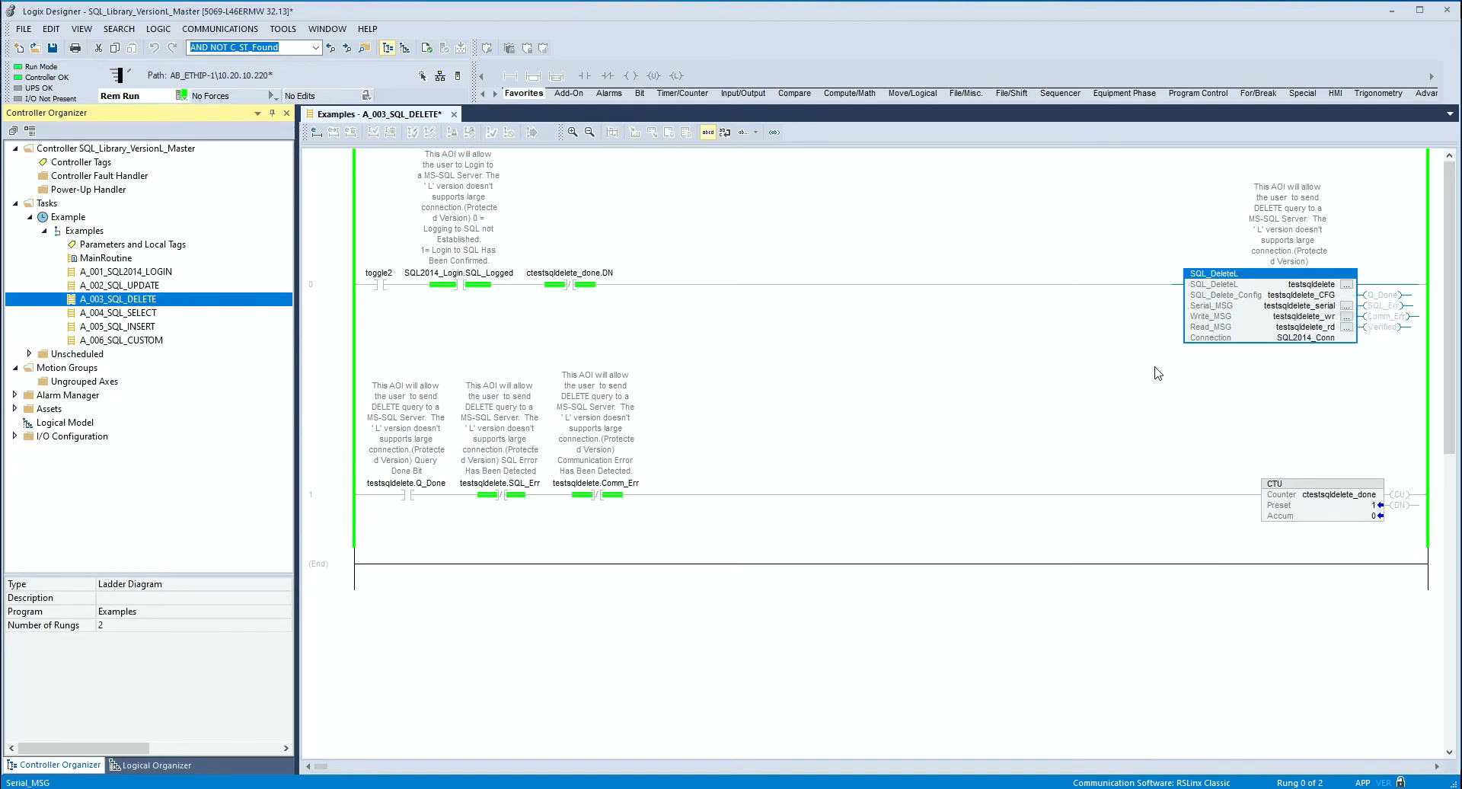
# - Open the properties of the testsqldelete instruction, enlarge the dialog and examine the members of its Connection parameter
pyautogui.click(1347, 284)
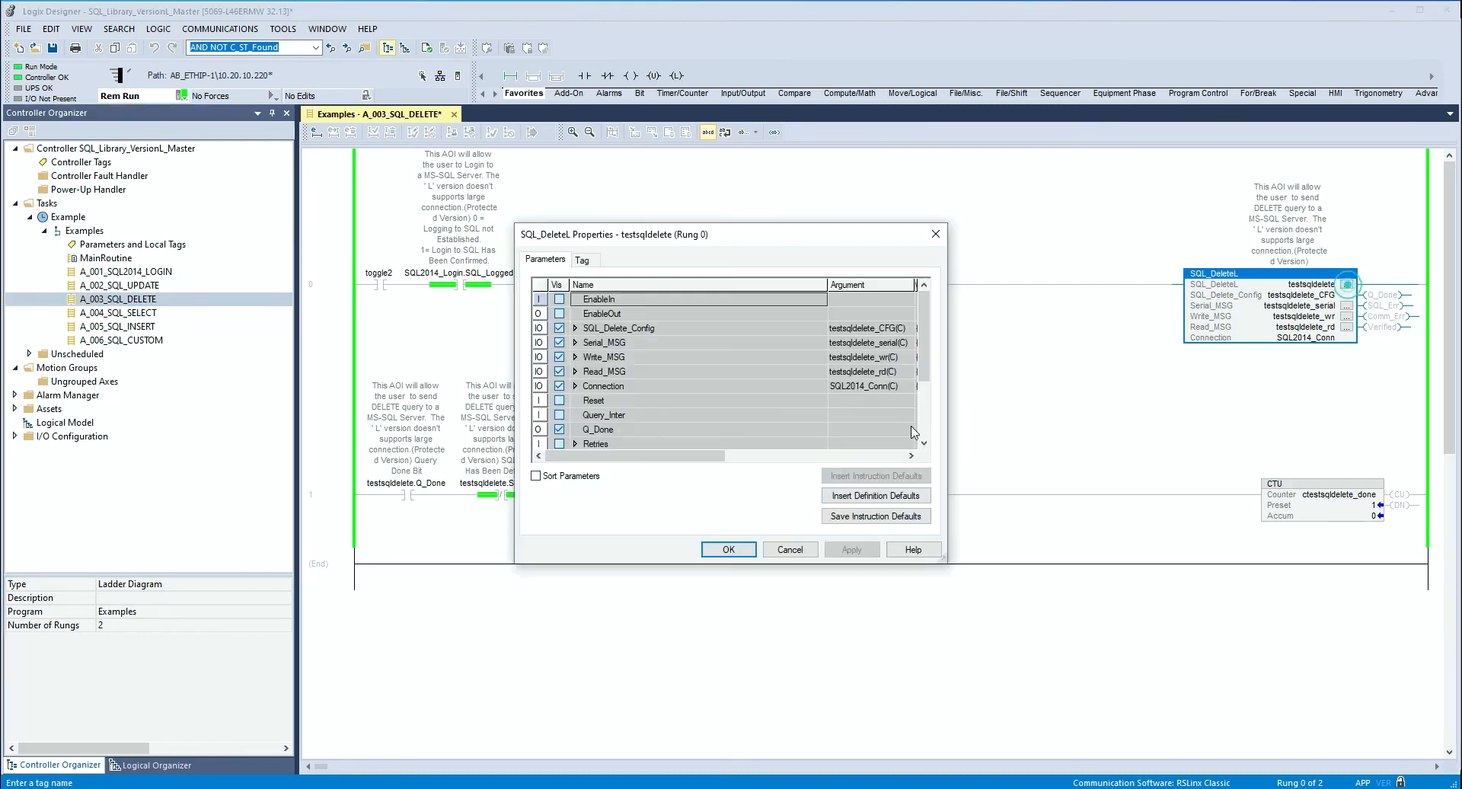
pyautogui.moveTo(772, 233); pyautogui.dragTo(679, 168)
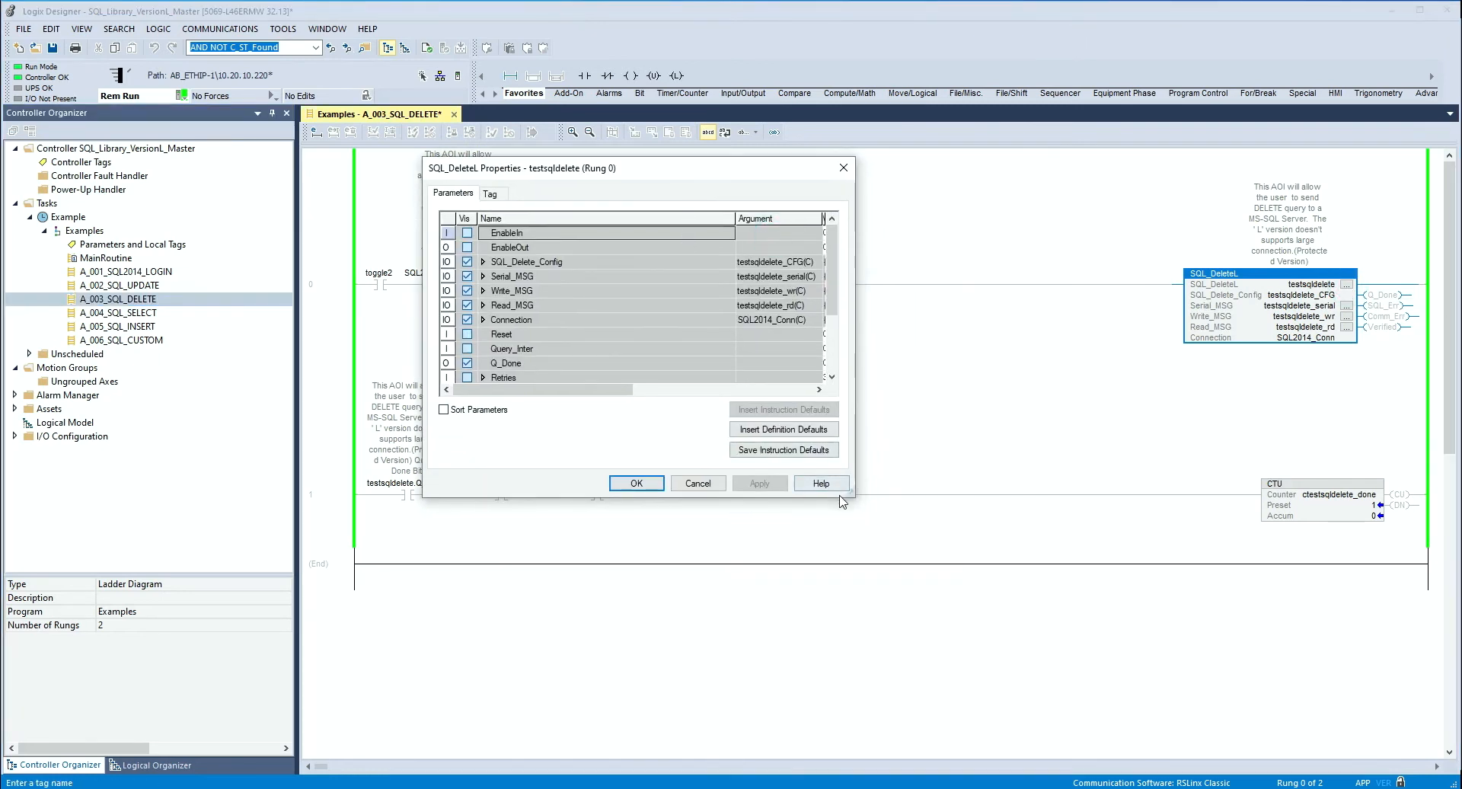
pyautogui.moveTo(851, 495); pyautogui.dragTo(1020, 617)
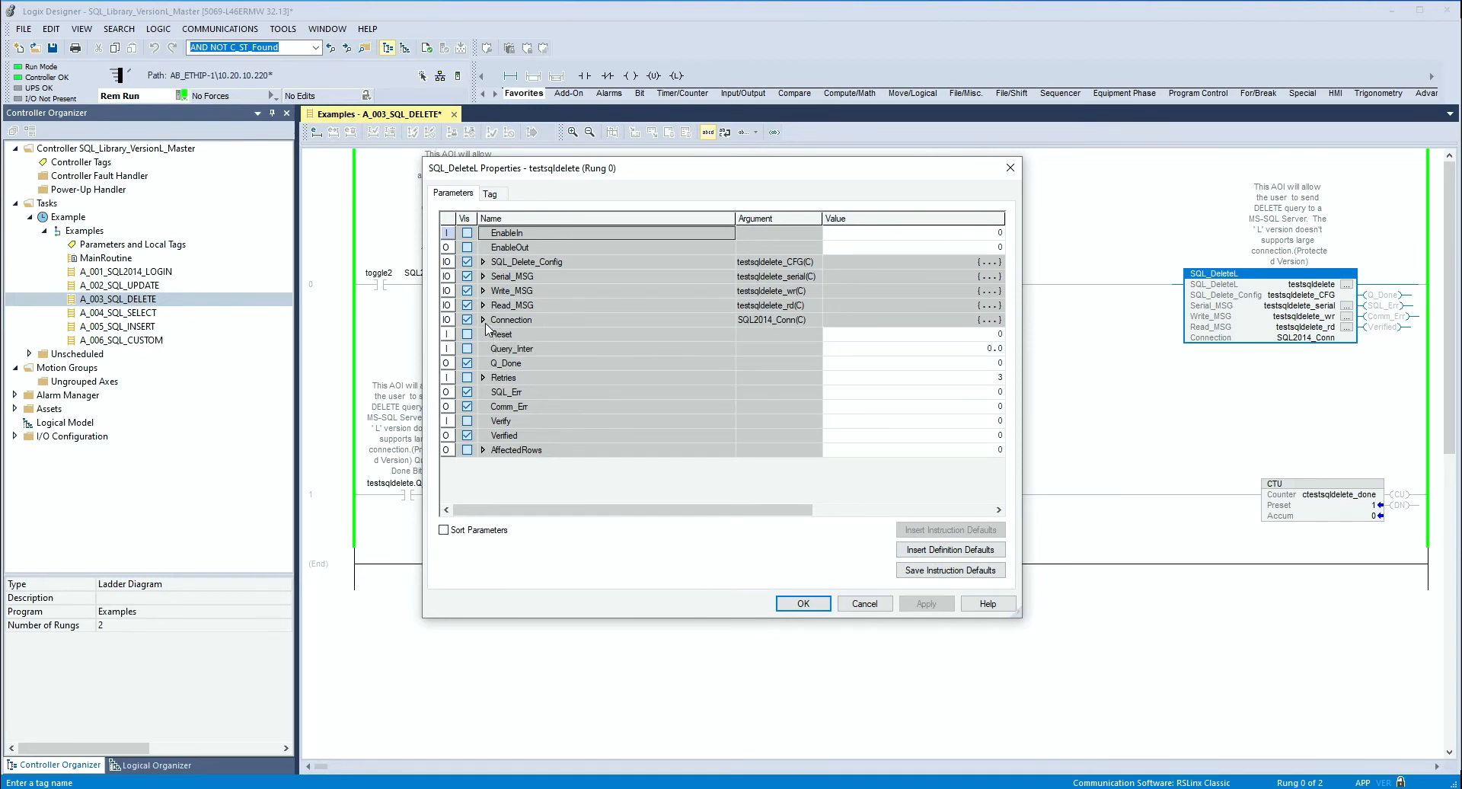
pyautogui.click(483, 320)
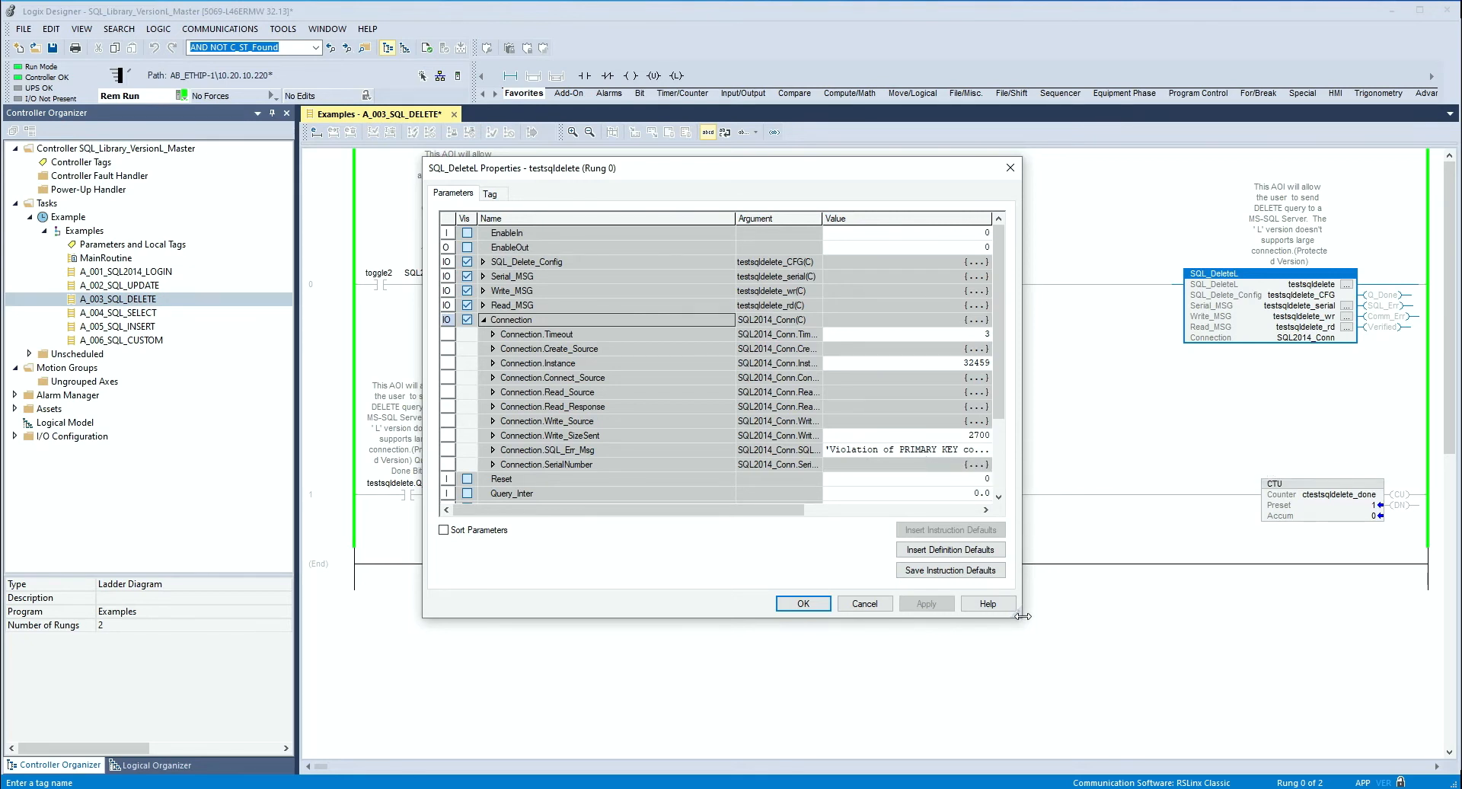
pyautogui.moveTo(1017, 614); pyautogui.dragTo(1158, 663)
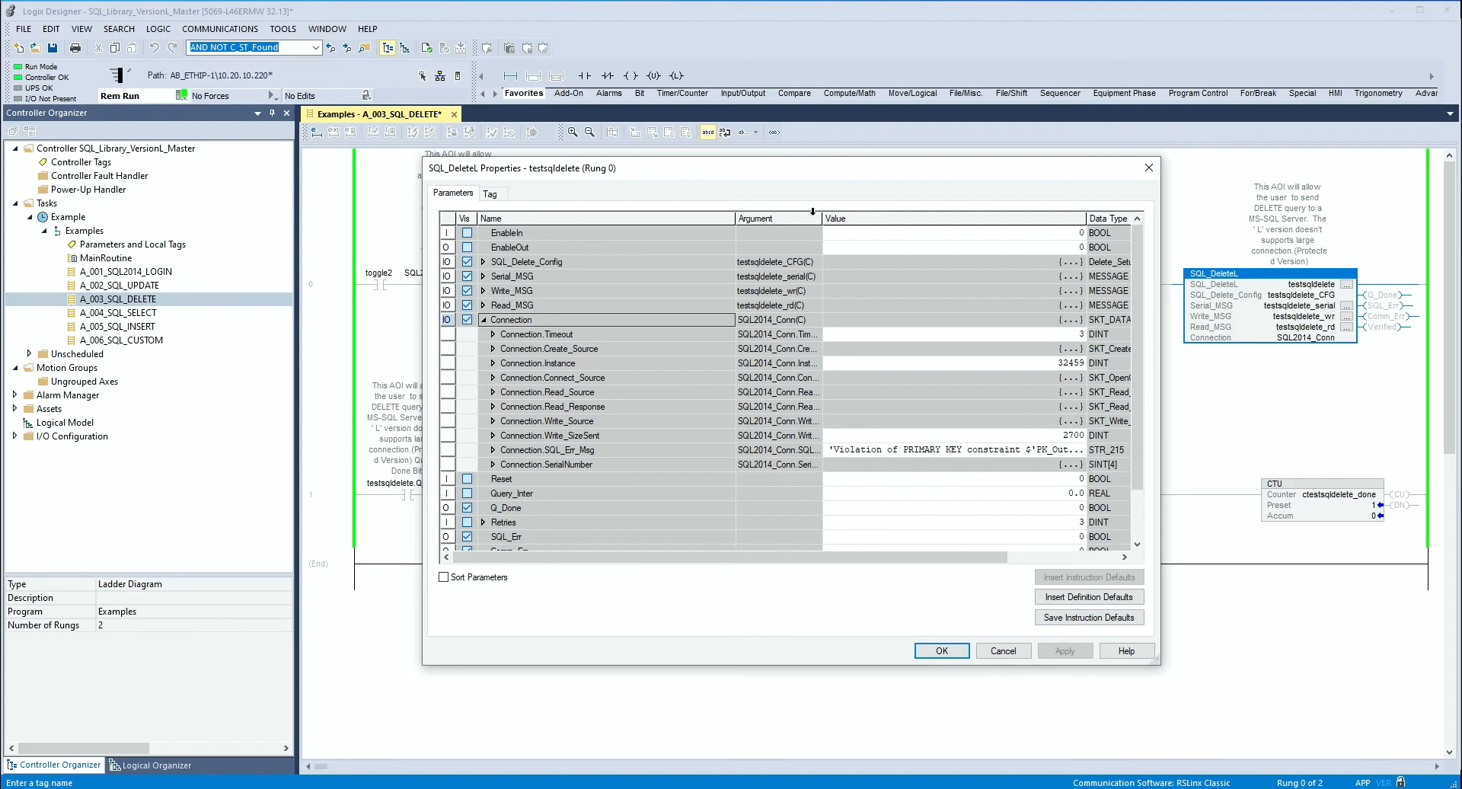
pyautogui.moveTo(809, 172); pyautogui.dragTo(848, 155)
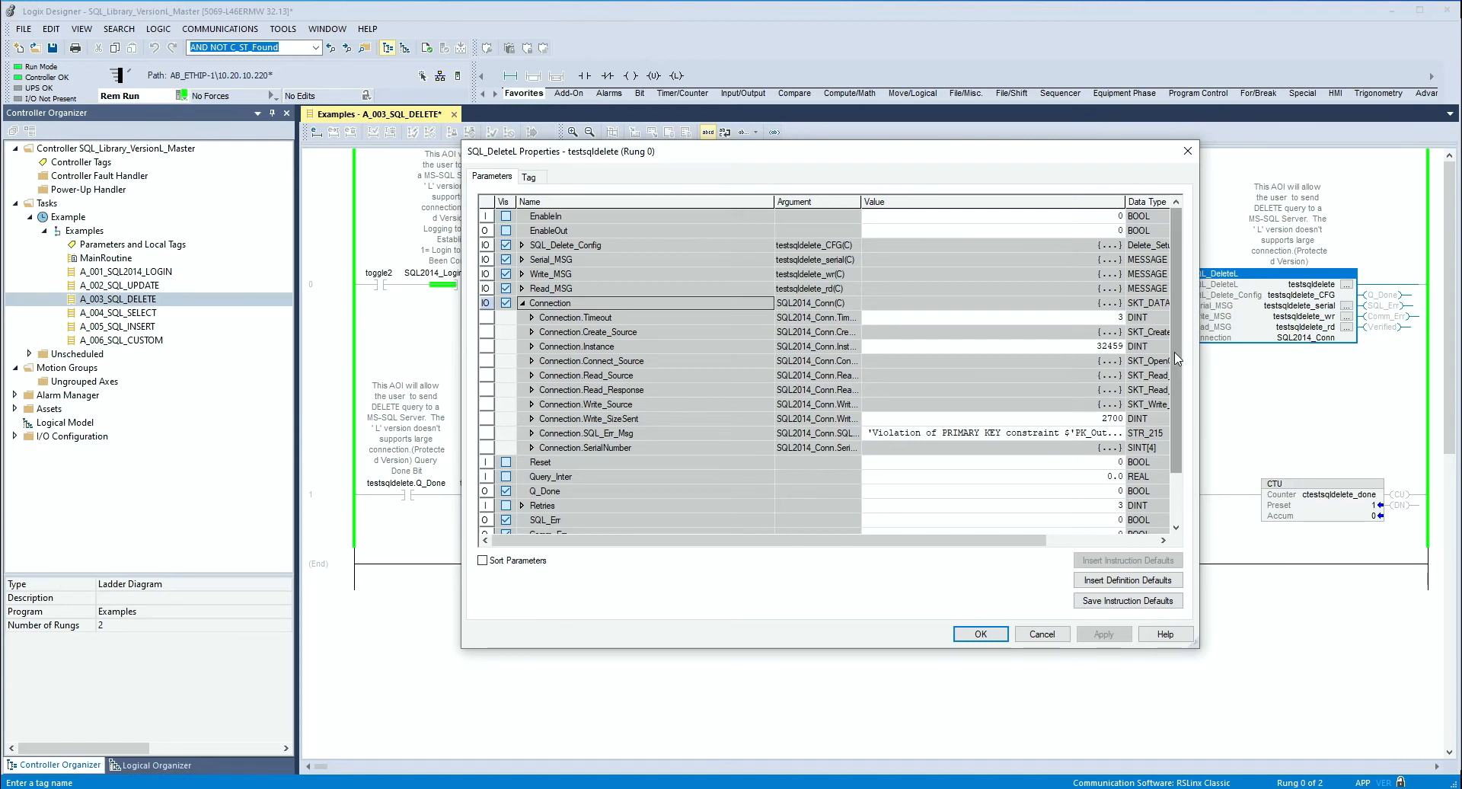
pyautogui.scroll(-2, 1178, 359)
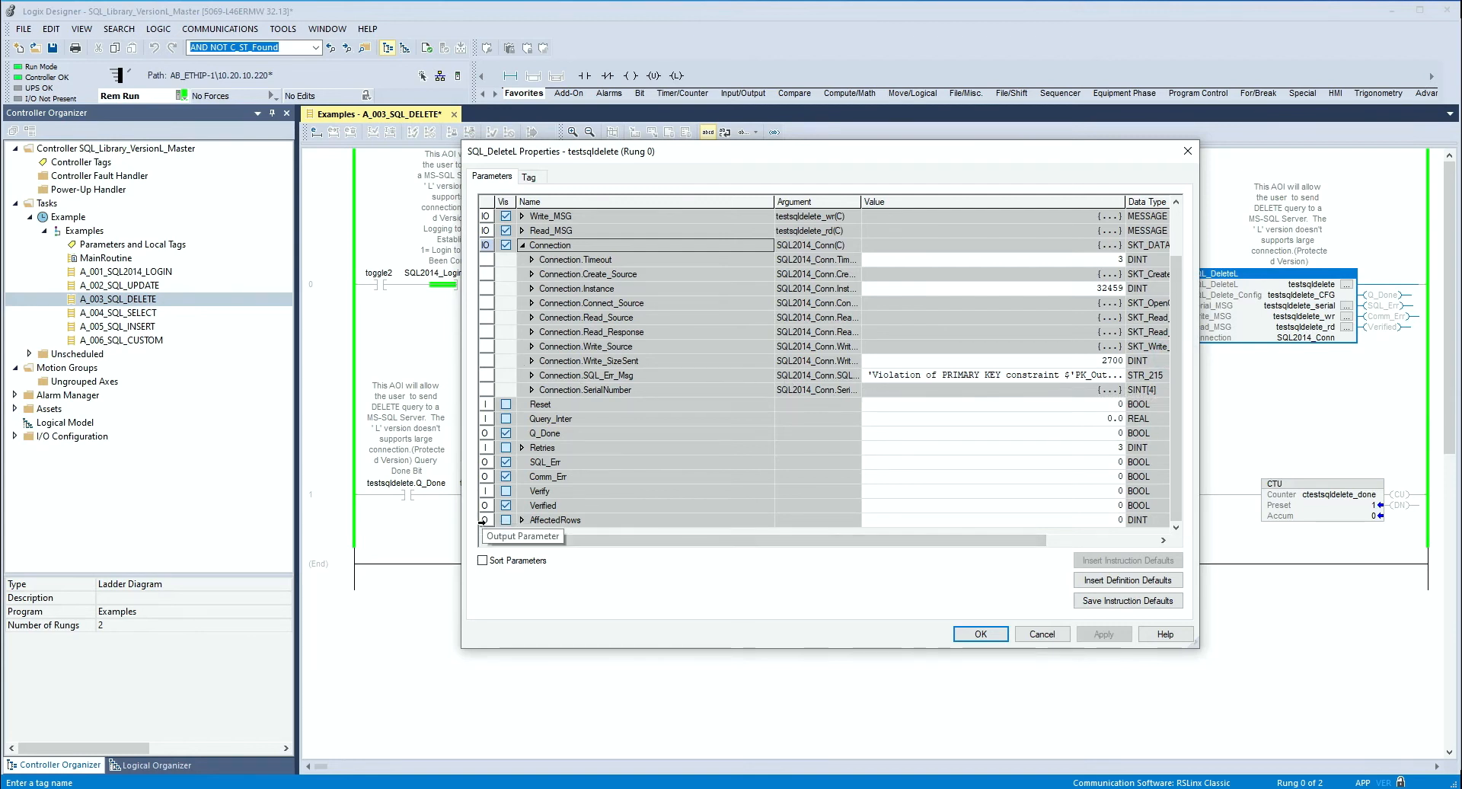
# - Review the AffectedRows and Q_Done output parameters with Connection collapsed, and close the instruction properties
pyautogui.click(479, 522)
pyautogui.click(545, 524)
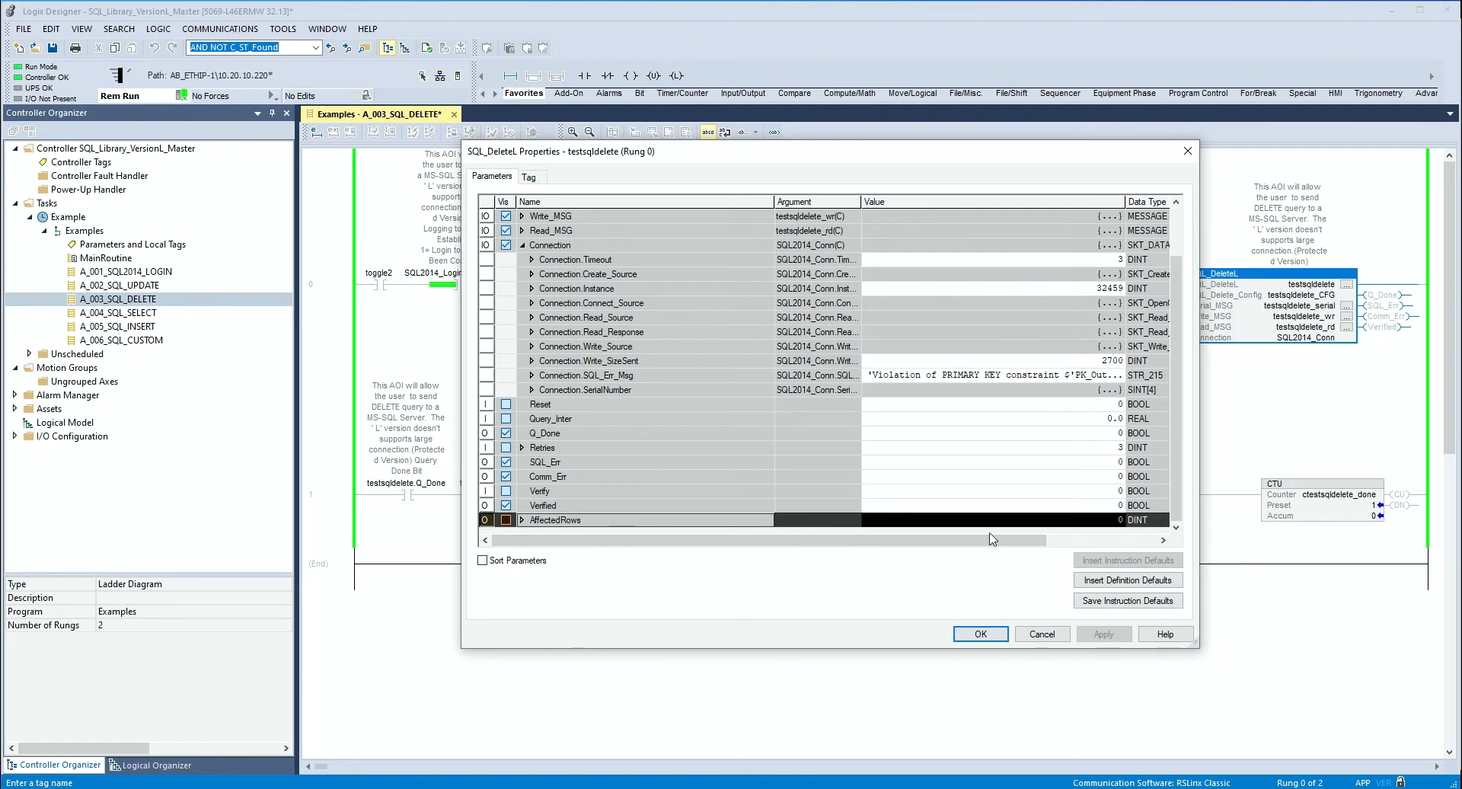
pyautogui.click(523, 244)
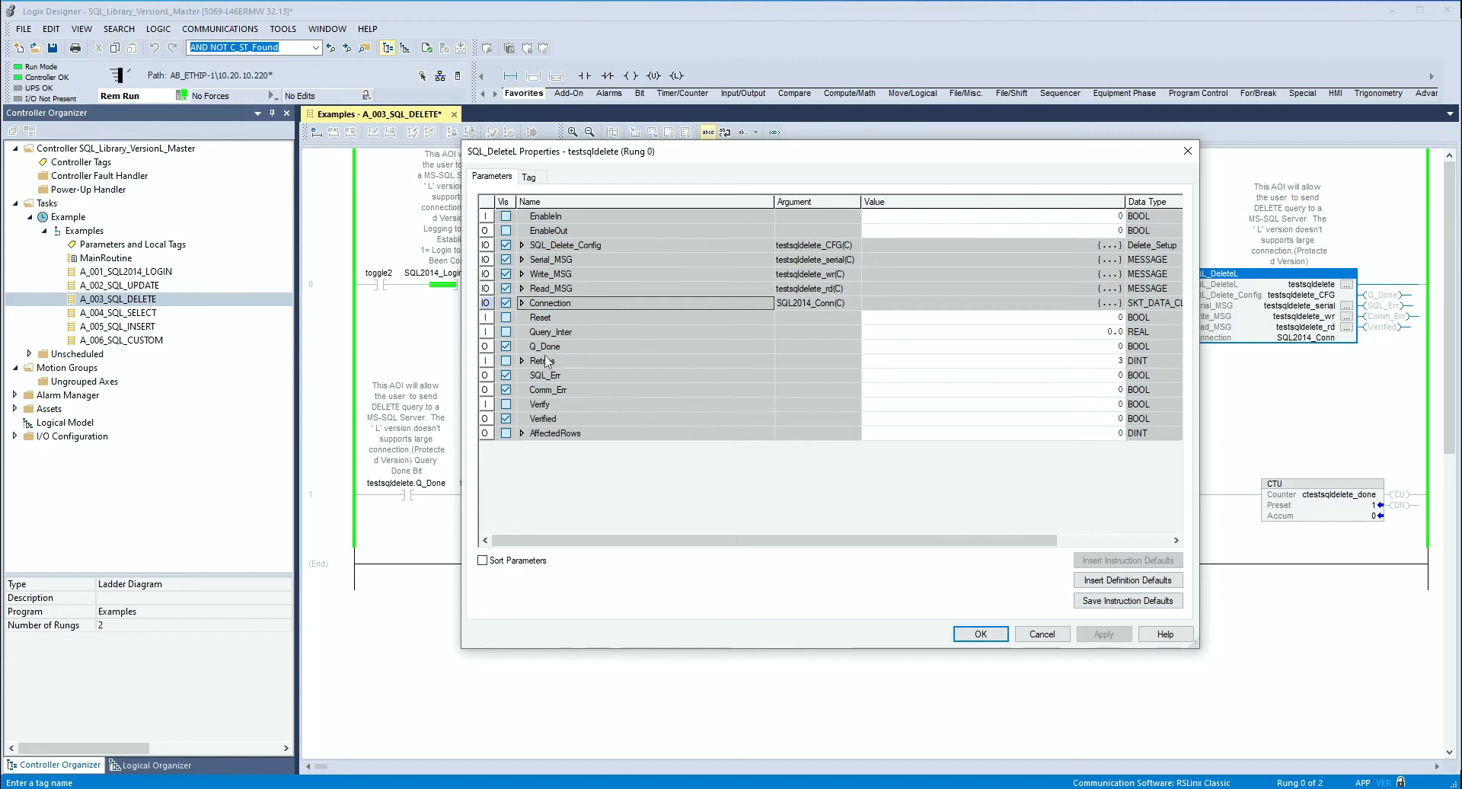
pyautogui.click(497, 344)
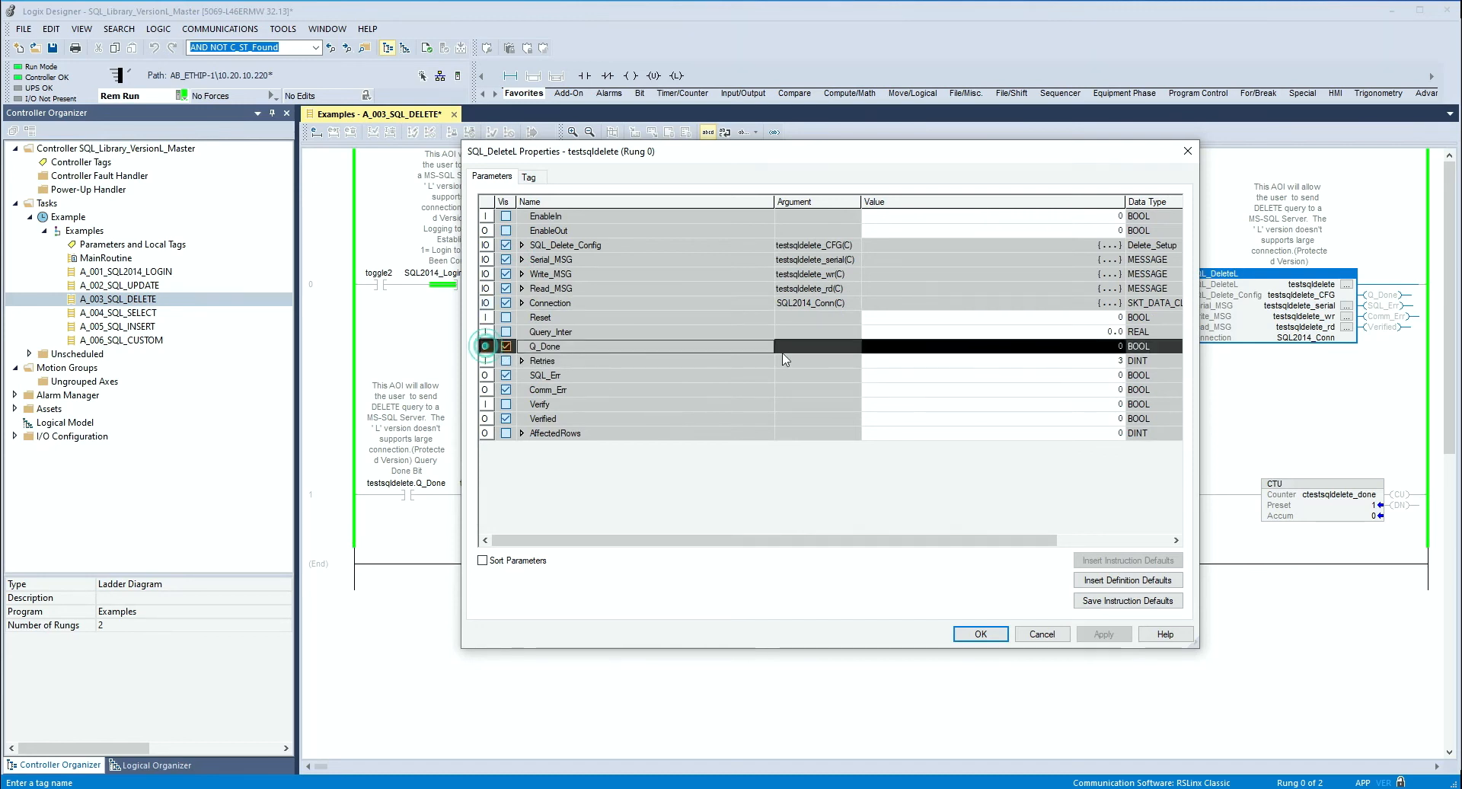
pyautogui.click(494, 434)
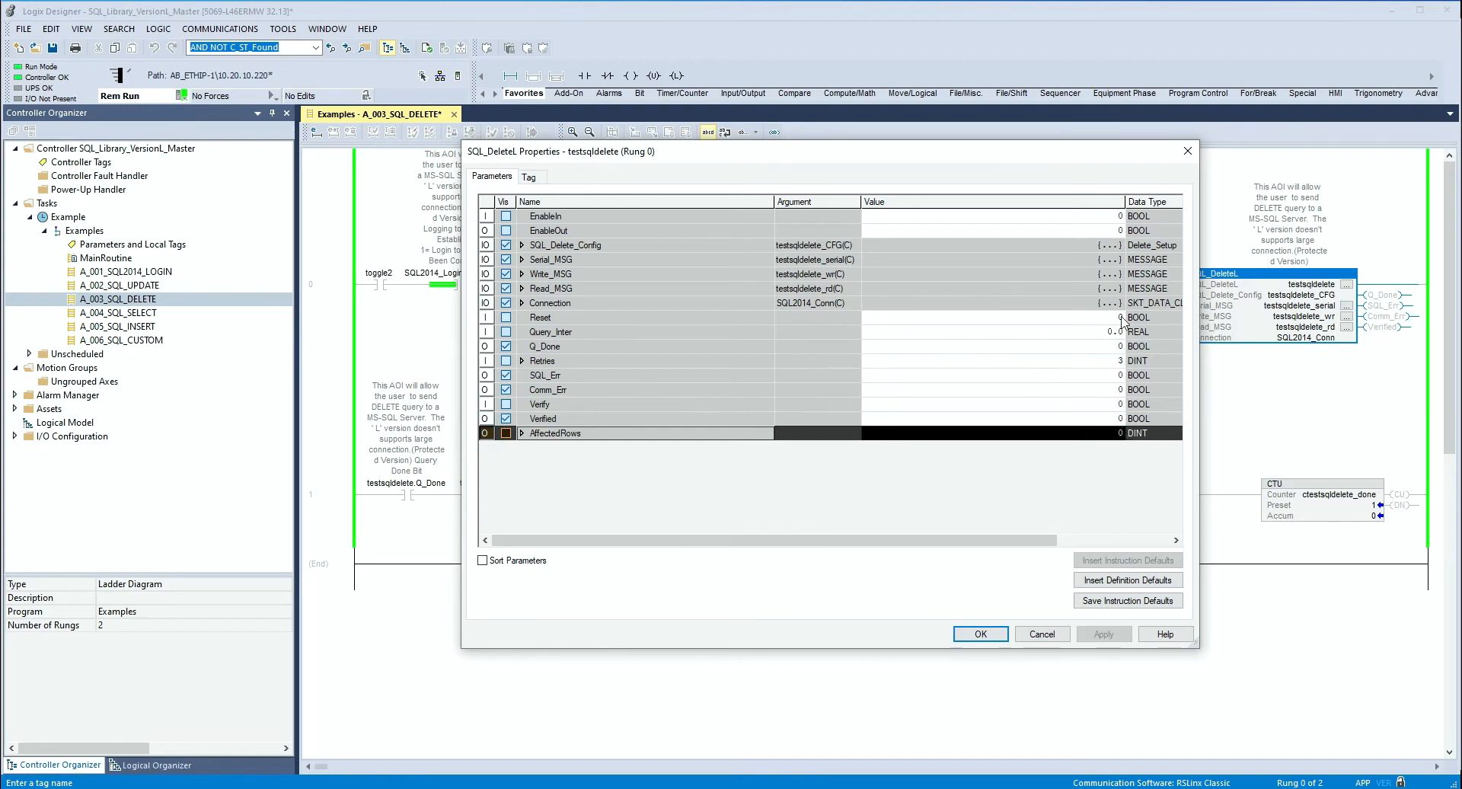
pyautogui.moveTo(965, 155); pyautogui.dragTo(932, 217)
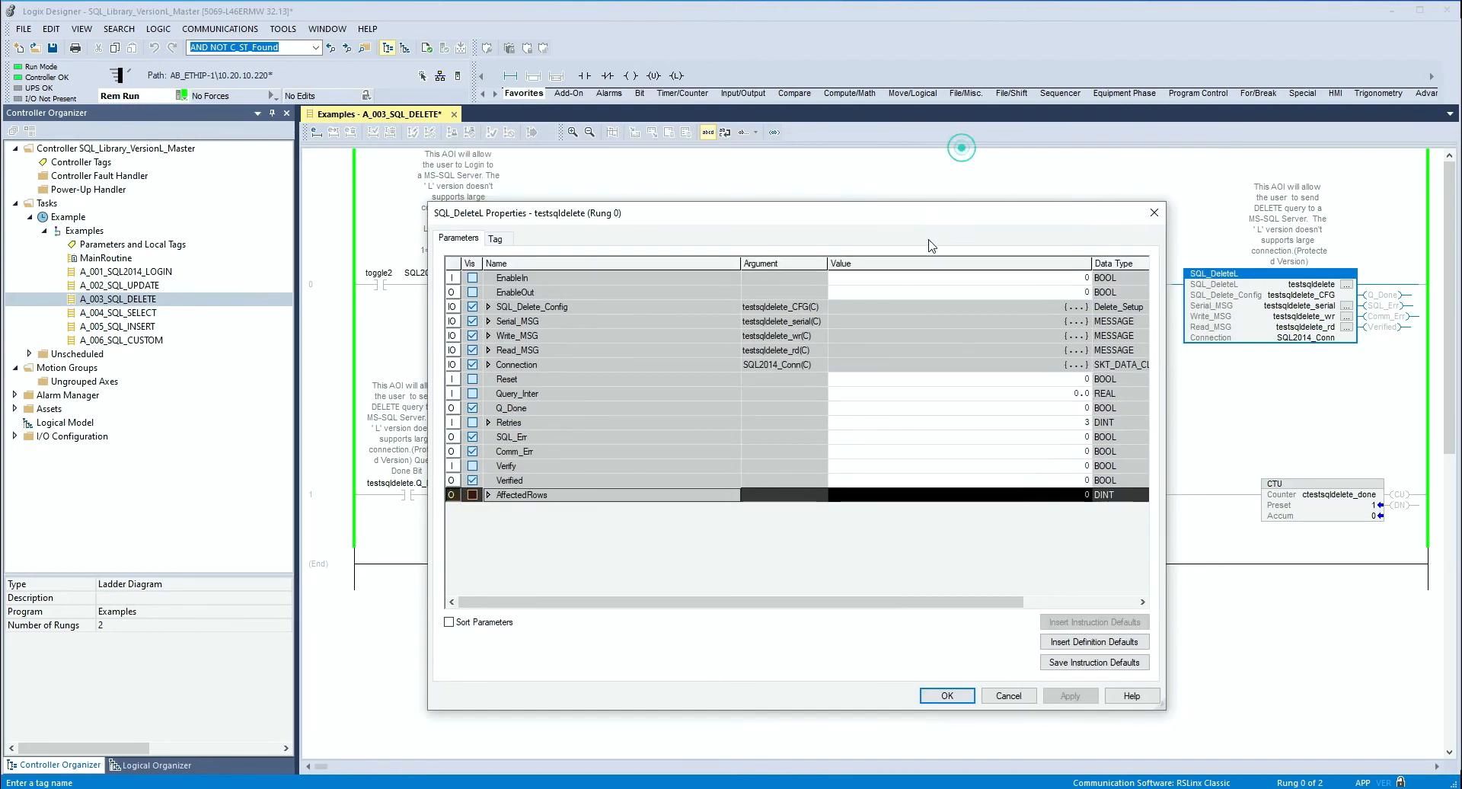
pyautogui.click(944, 696)
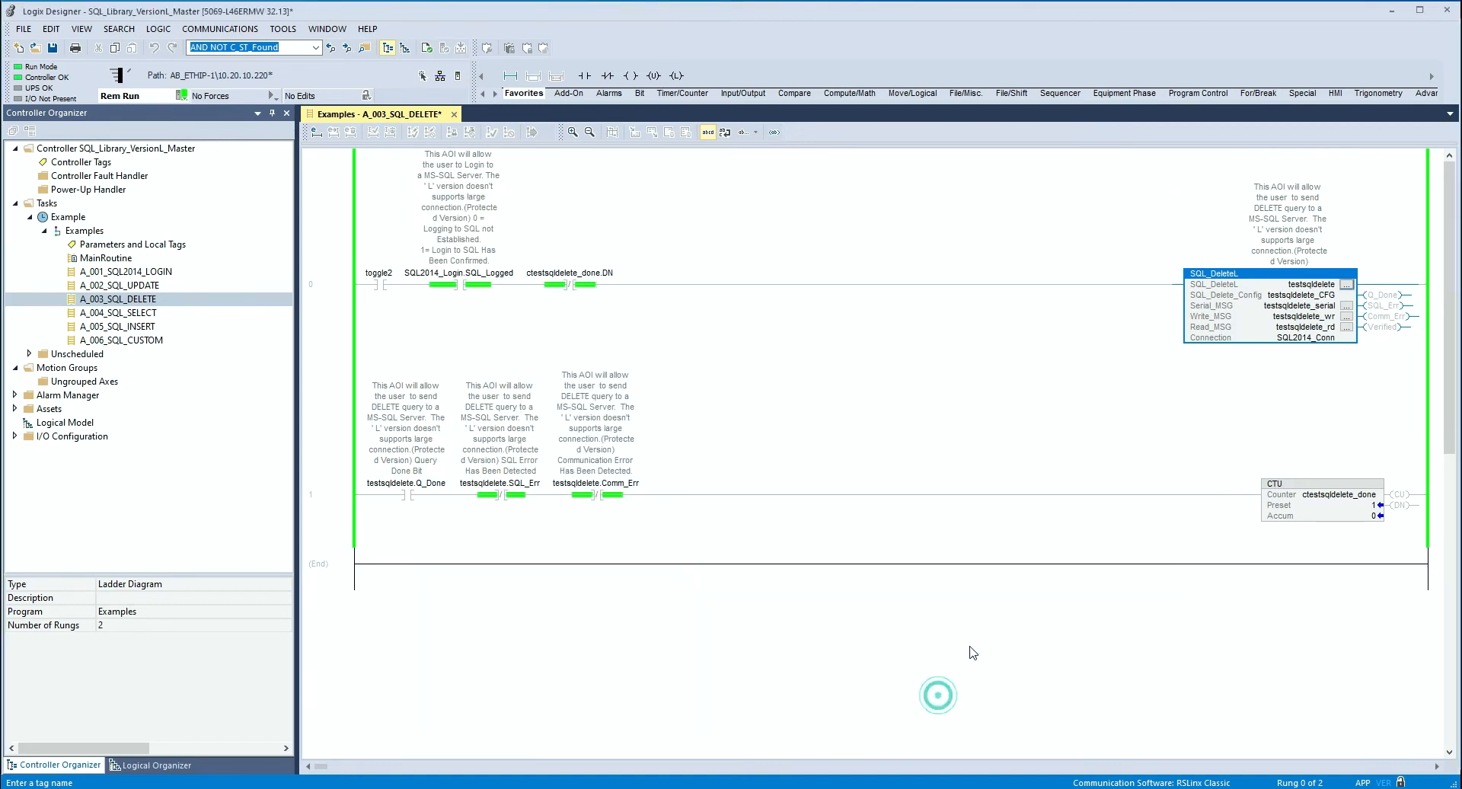
# - Set SQL_Delete_Config.SQL_Database to Cartridge in the testsqldelete instruction's properties
pyautogui.click(1346, 285)
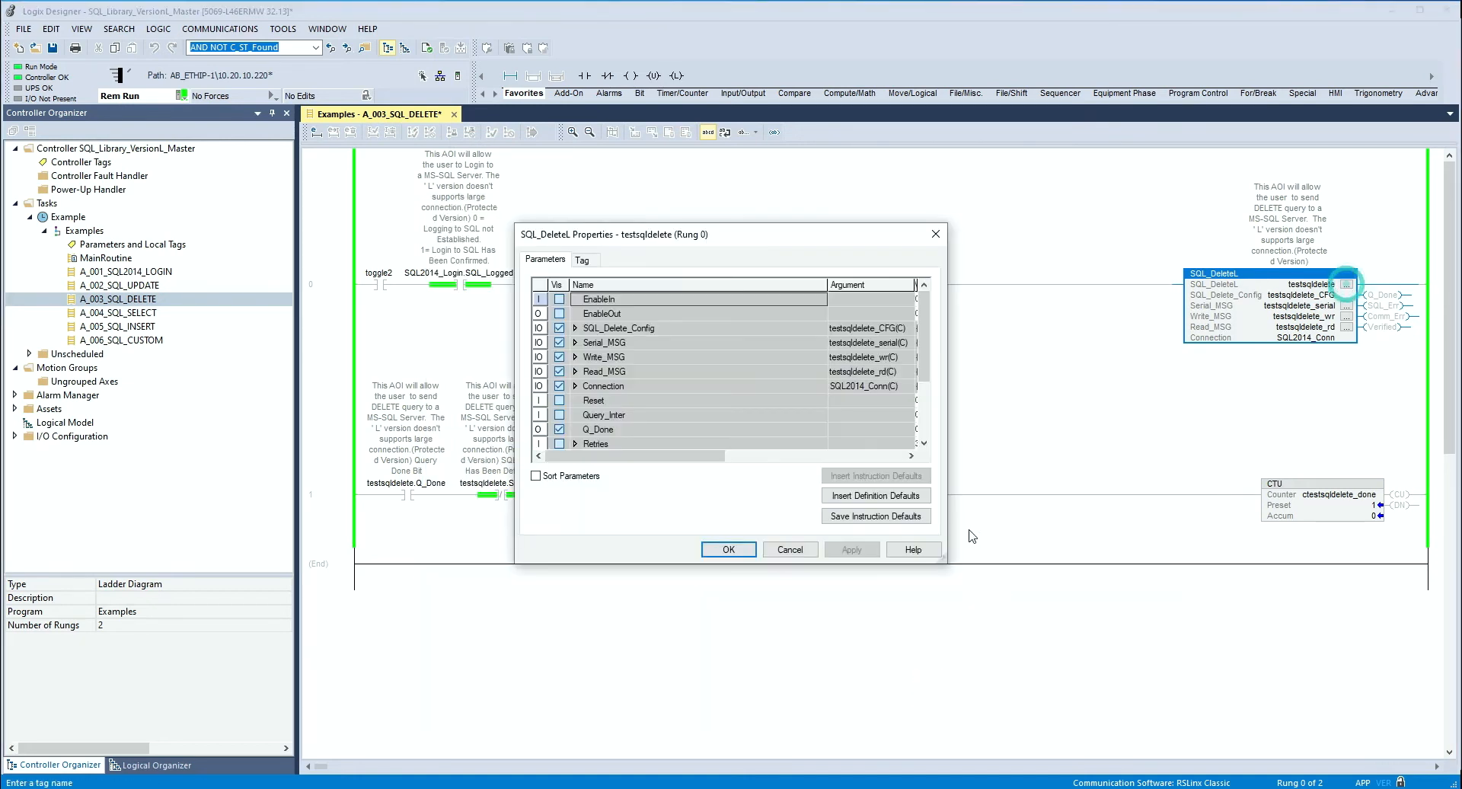
pyautogui.moveTo(945, 561); pyautogui.dragTo(1114, 667)
pyautogui.click(576, 328)
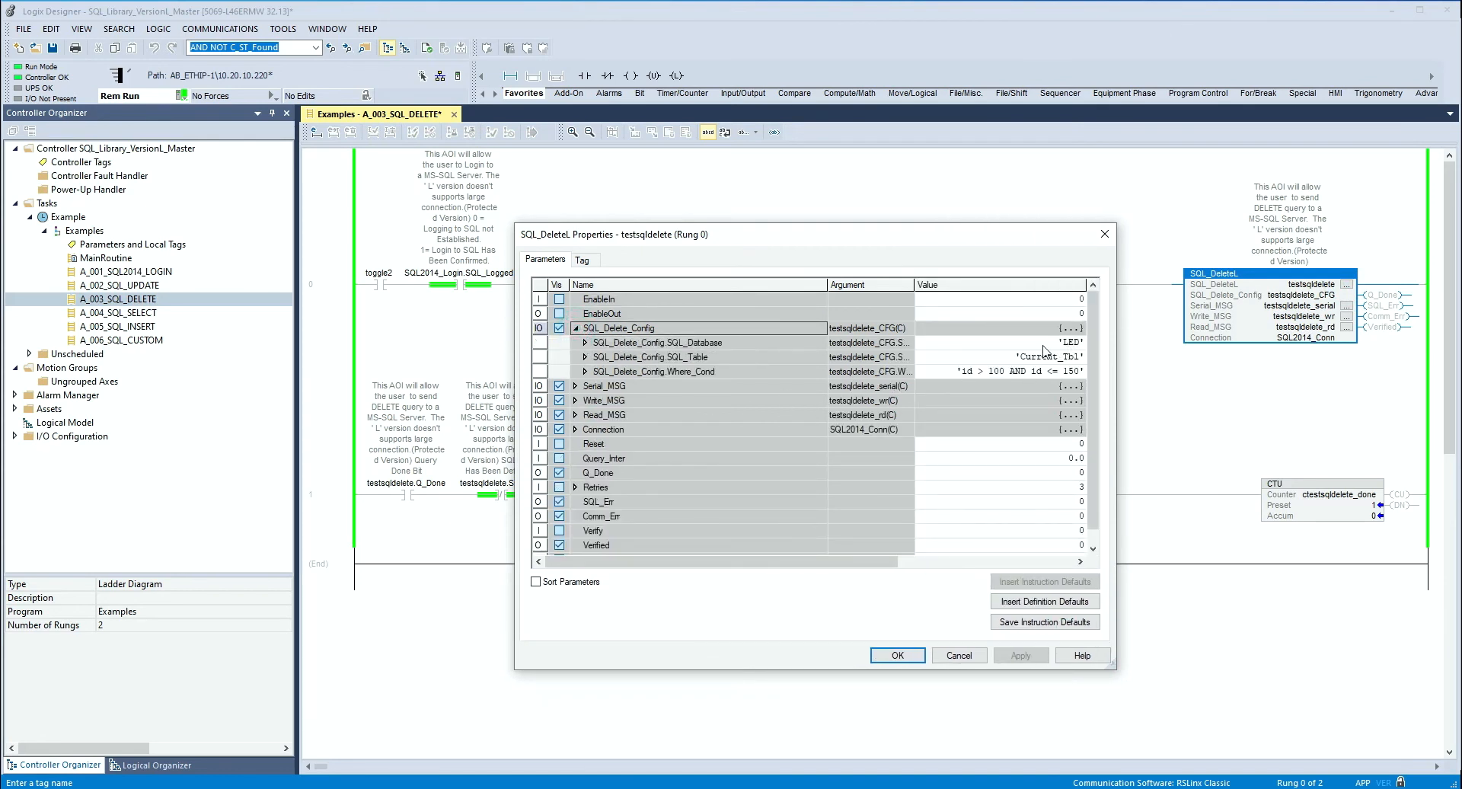
pyautogui.doubleClick(925, 342)
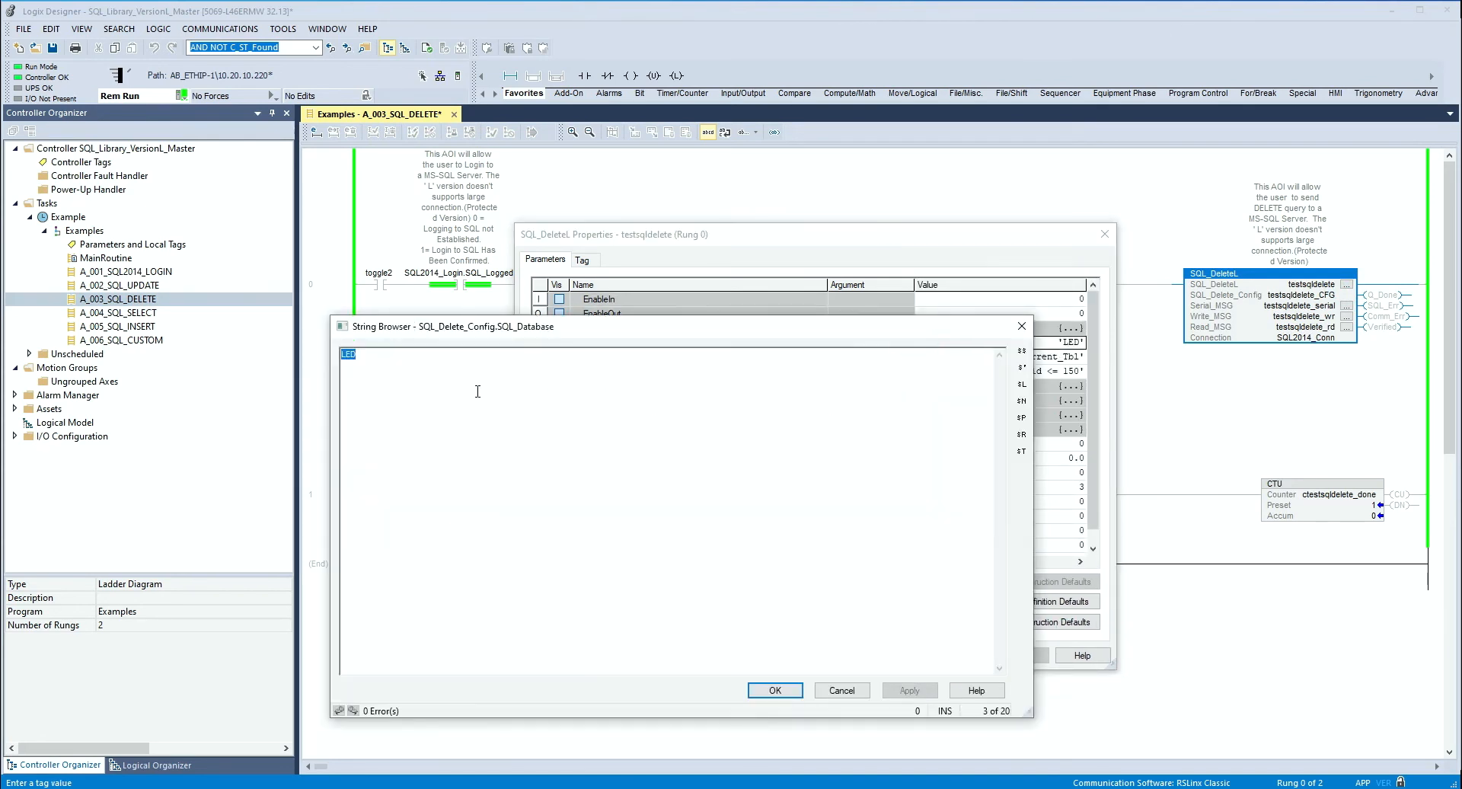
pyautogui.write('Cartridge')
pyautogui.press('Return')
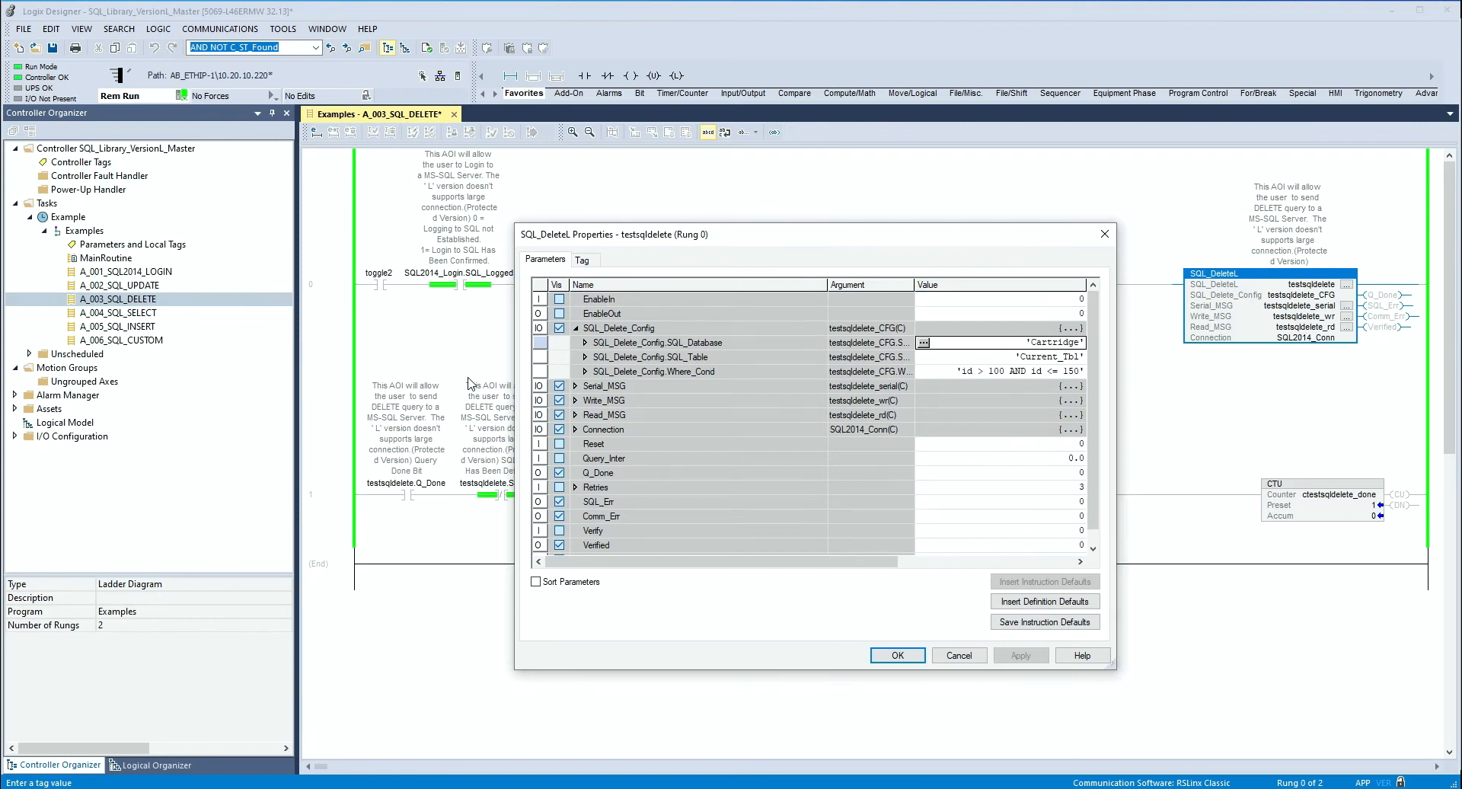
# - Set SQL_Delete_Config.SQL_Table to TestTable5
pyautogui.click(926, 361)
pyautogui.click(923, 356)
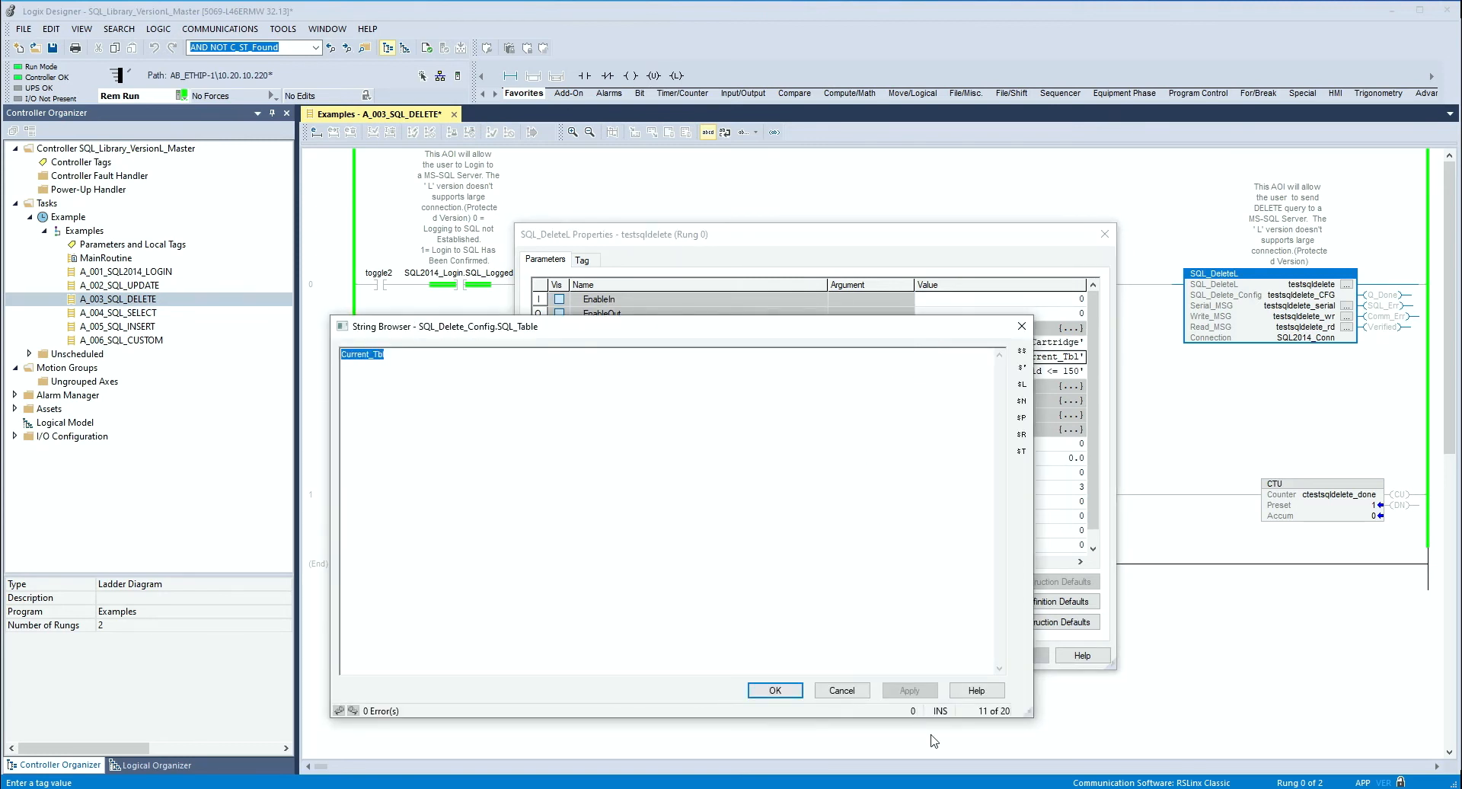
pyautogui.hotkey('alt', 'Tab')
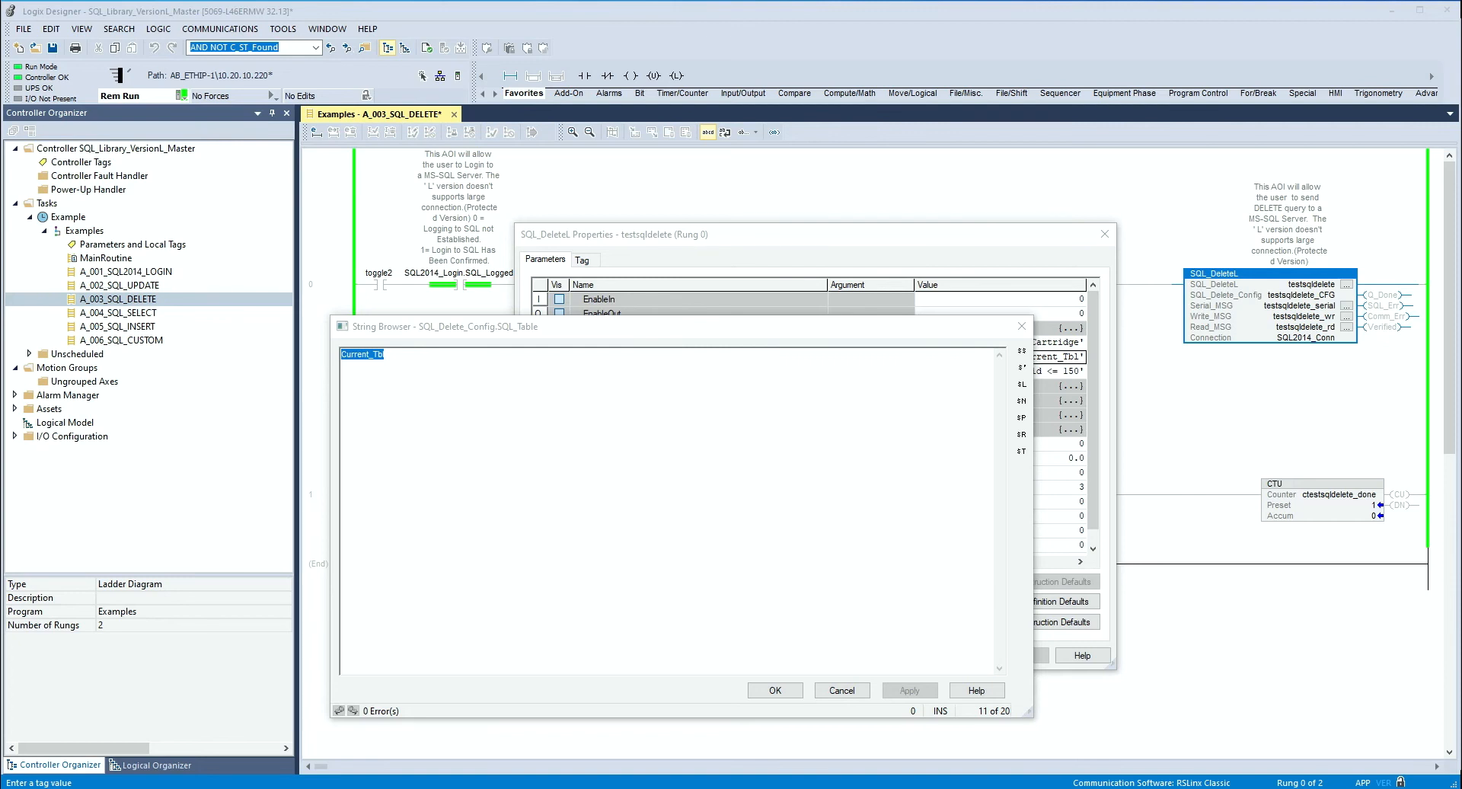
pyautogui.click(722, 441)
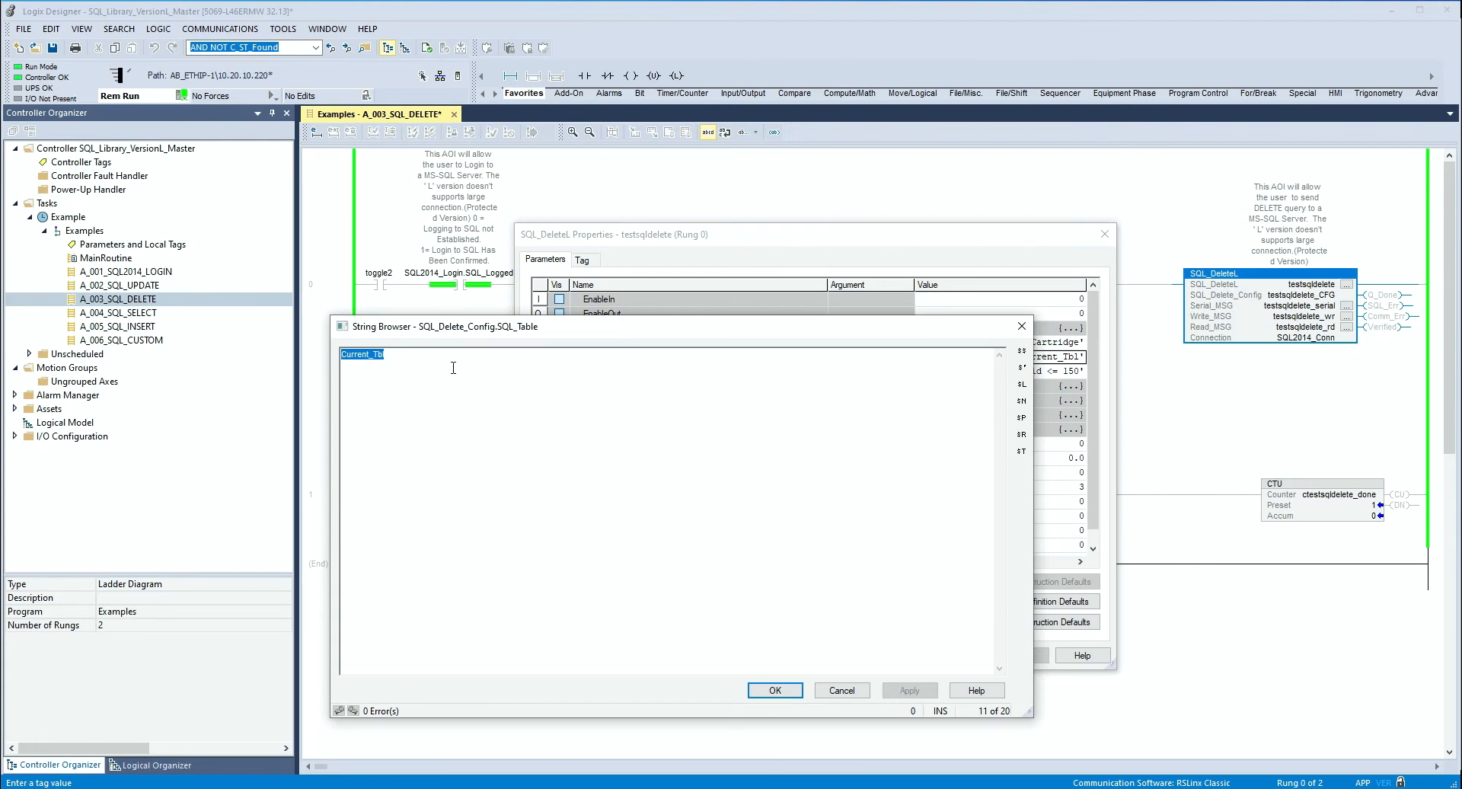
pyautogui.write('TestTable5')
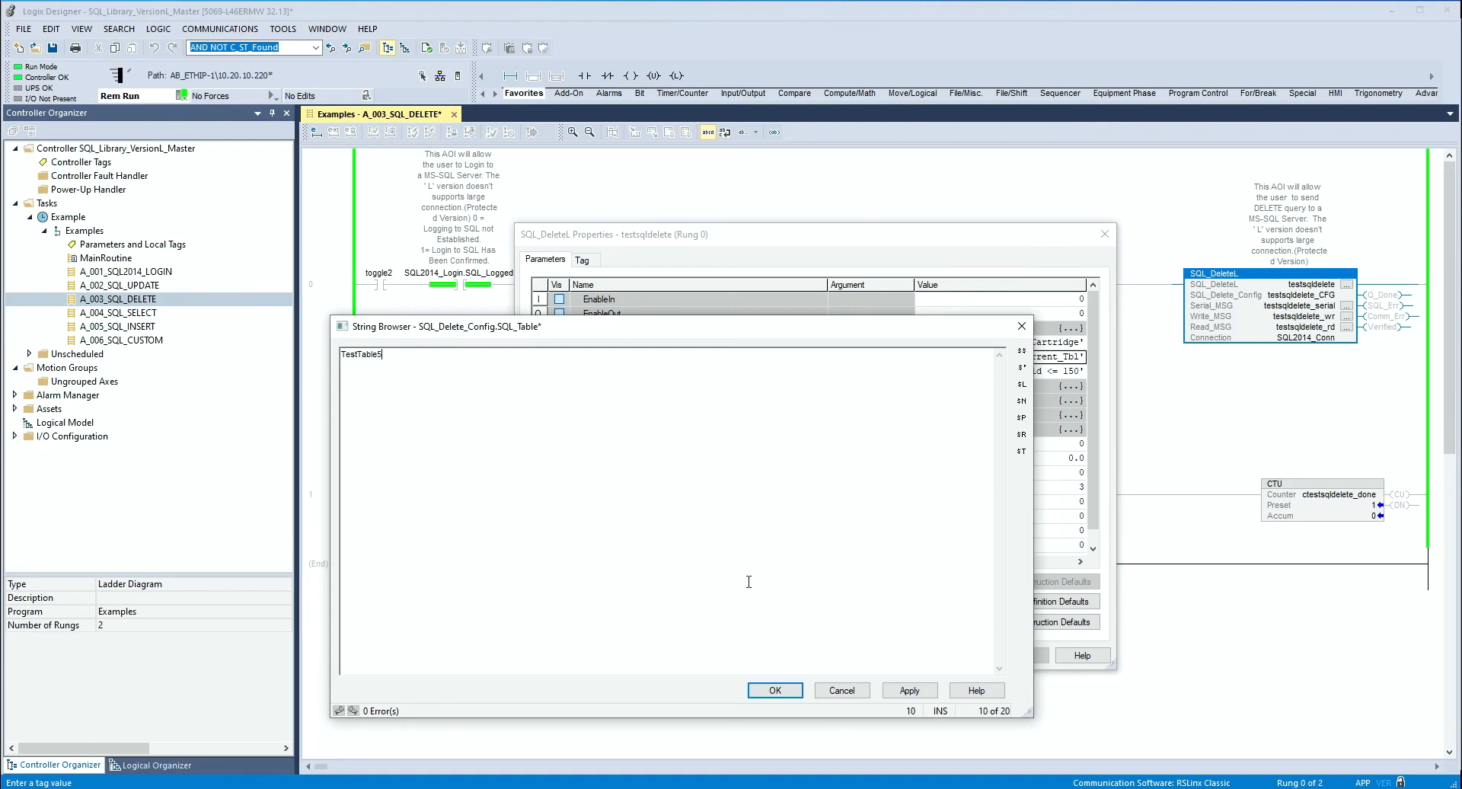
pyautogui.click(910, 691)
pyautogui.click(774, 690)
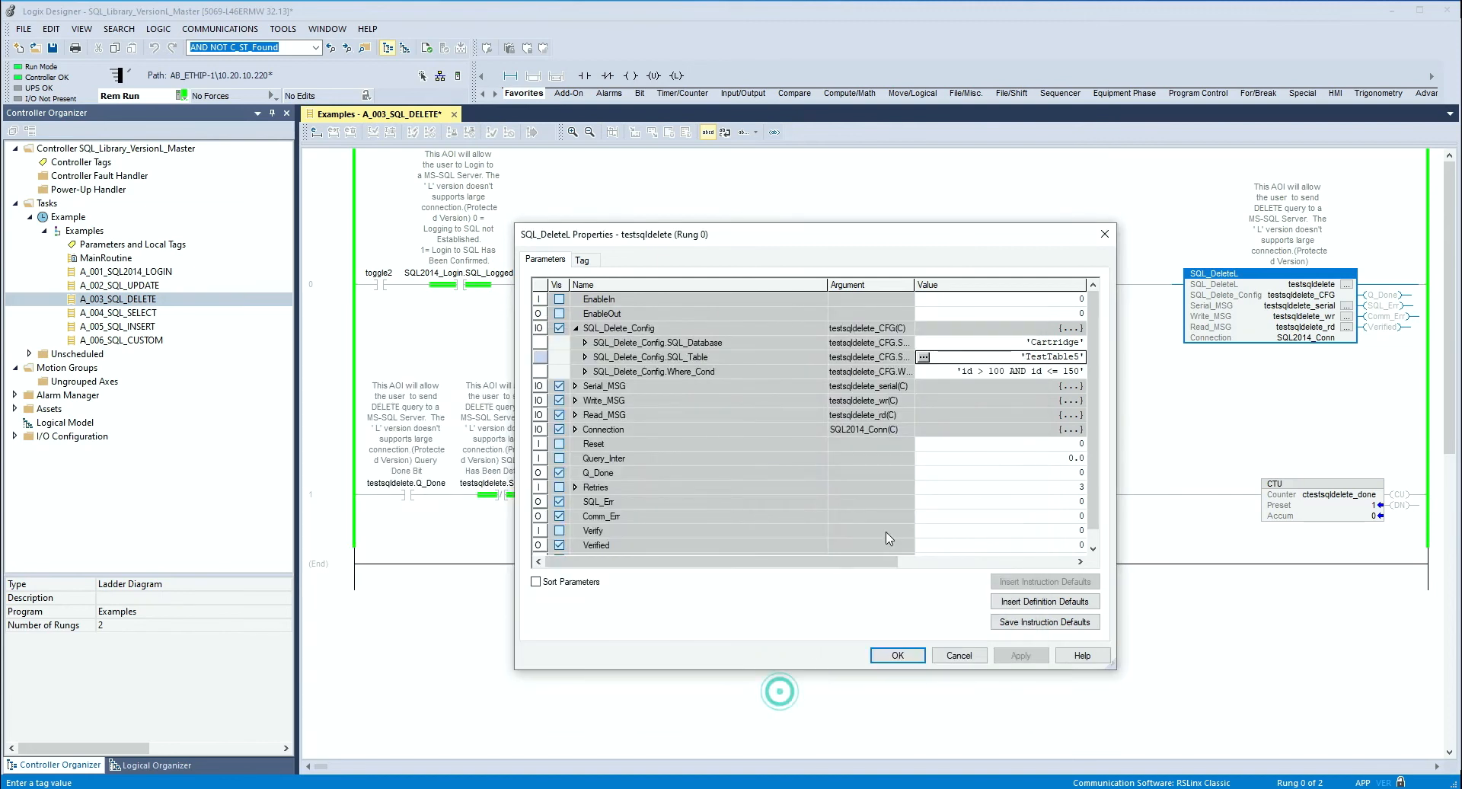
# - Change SQL_Delete_Config.Where_Cond to "UUID> 20" and accept the instruction properties
pyautogui.click(923, 371)
pyautogui.click(923, 371)
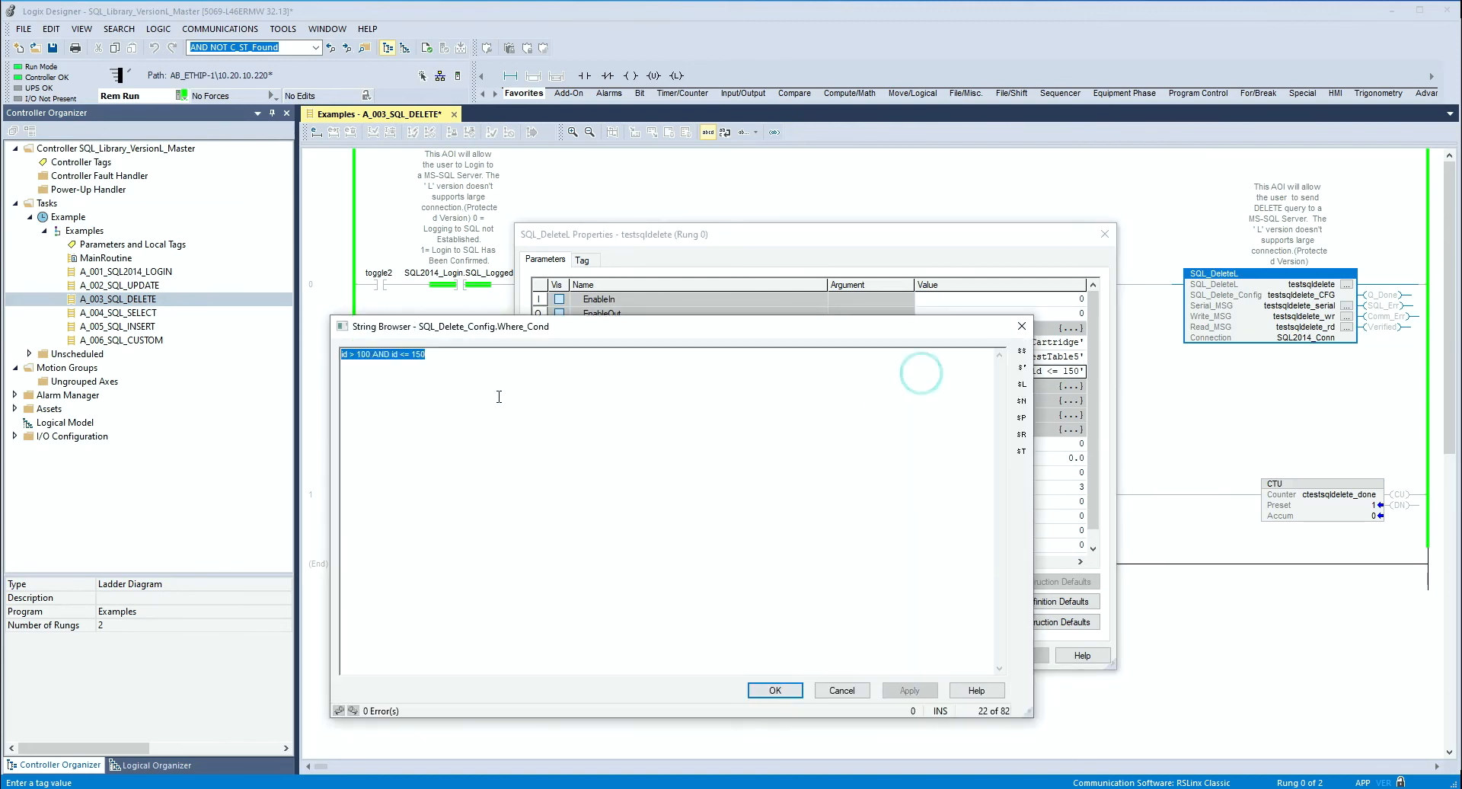
pyautogui.click(350, 359)
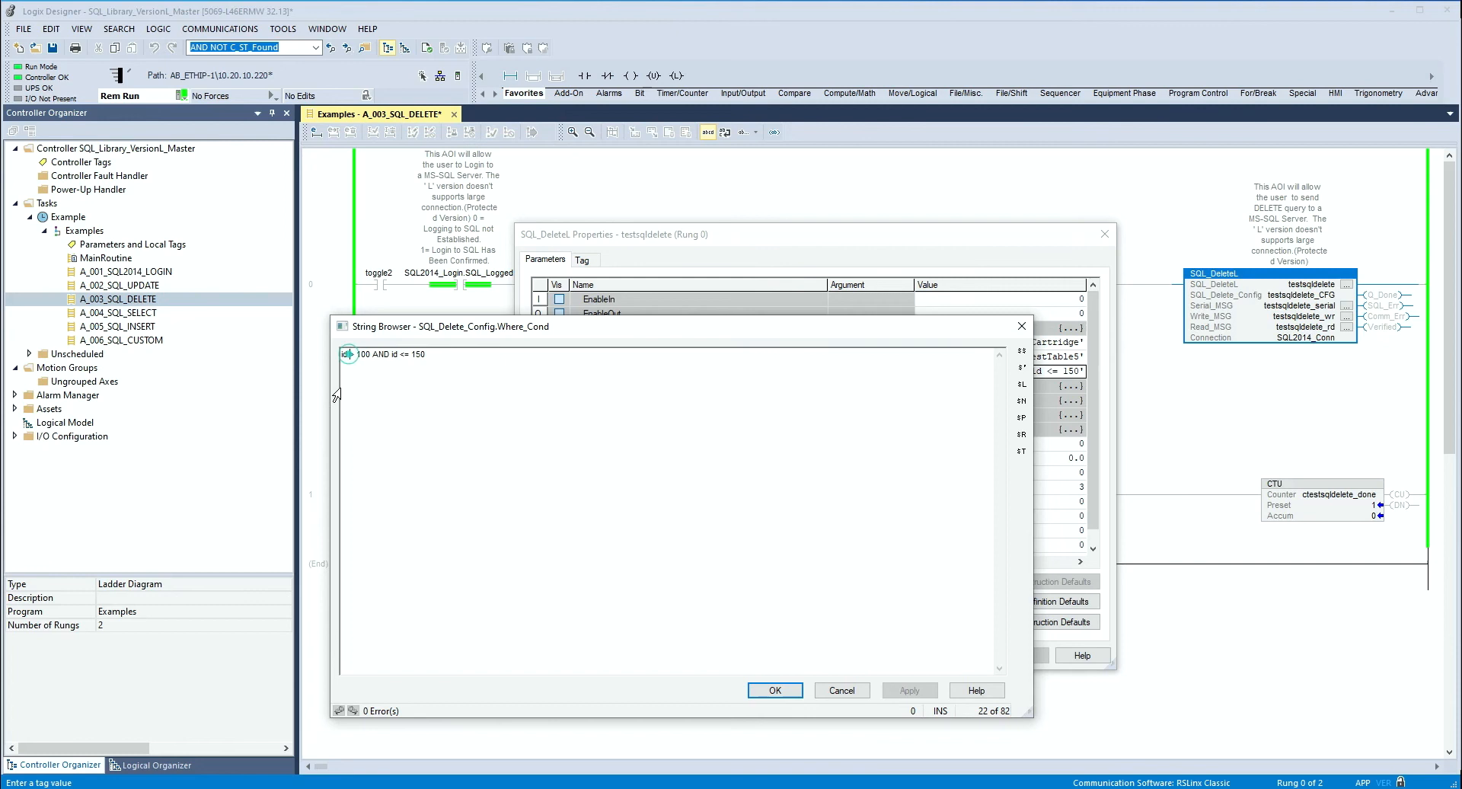
pyautogui.press('BackSpace')
pyautogui.press('BackSpace')
pyautogui.press('BackSpace')
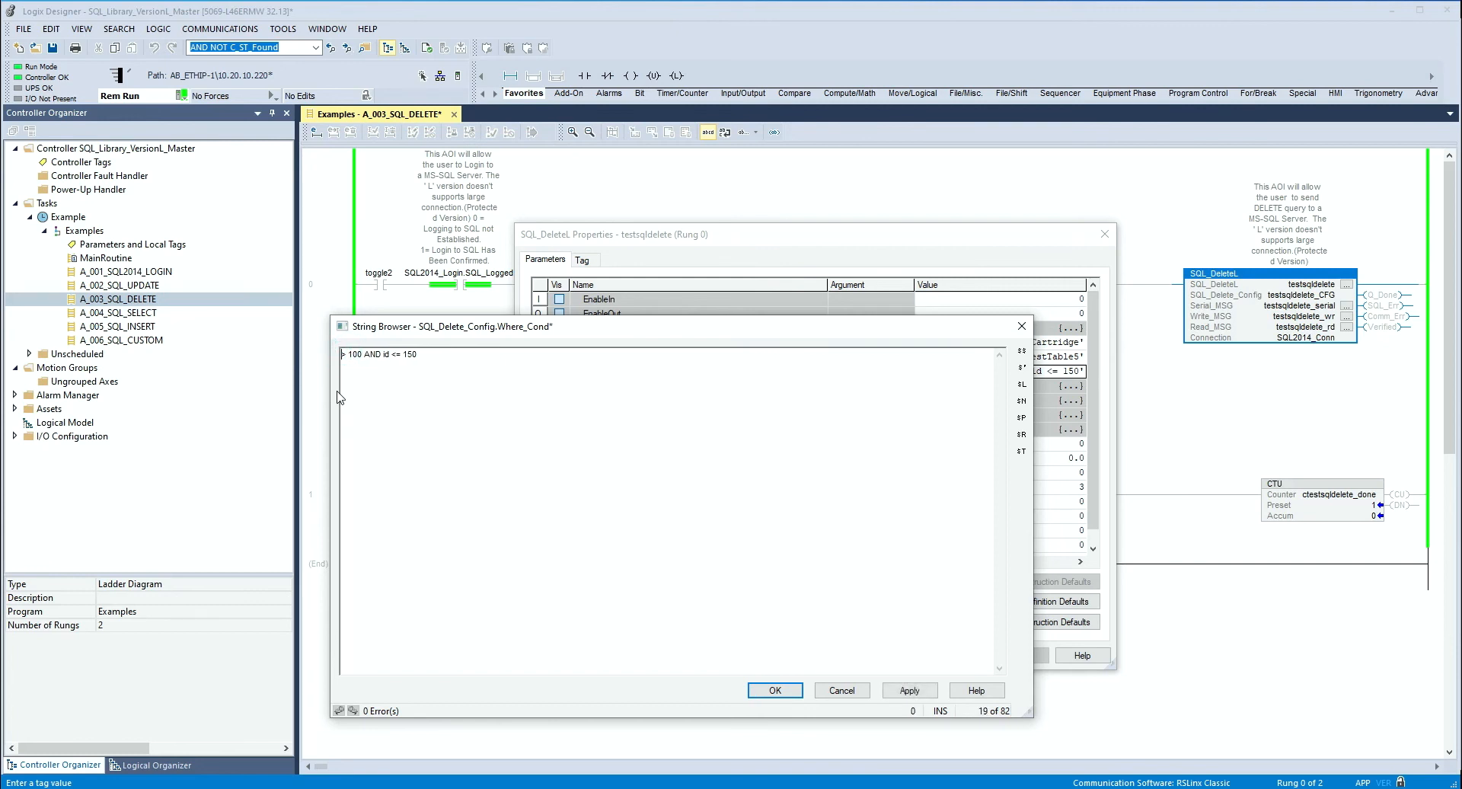
pyautogui.write('UUID')
pyautogui.moveTo(385, 355); pyautogui.dragTo(453, 357)
pyautogui.press('BackSpace')
pyautogui.click(909, 690)
pyautogui.click(781, 690)
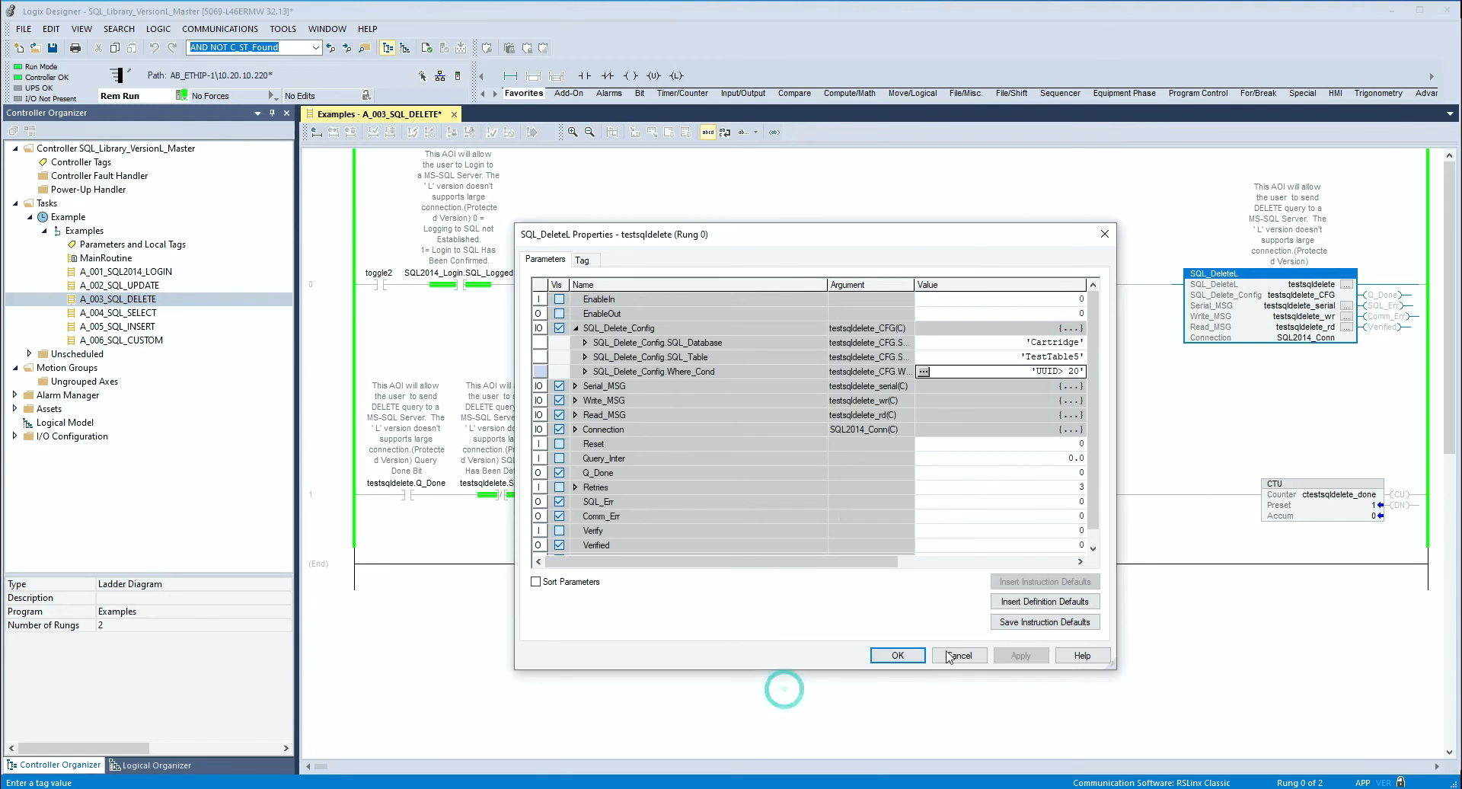
pyautogui.click(898, 655)
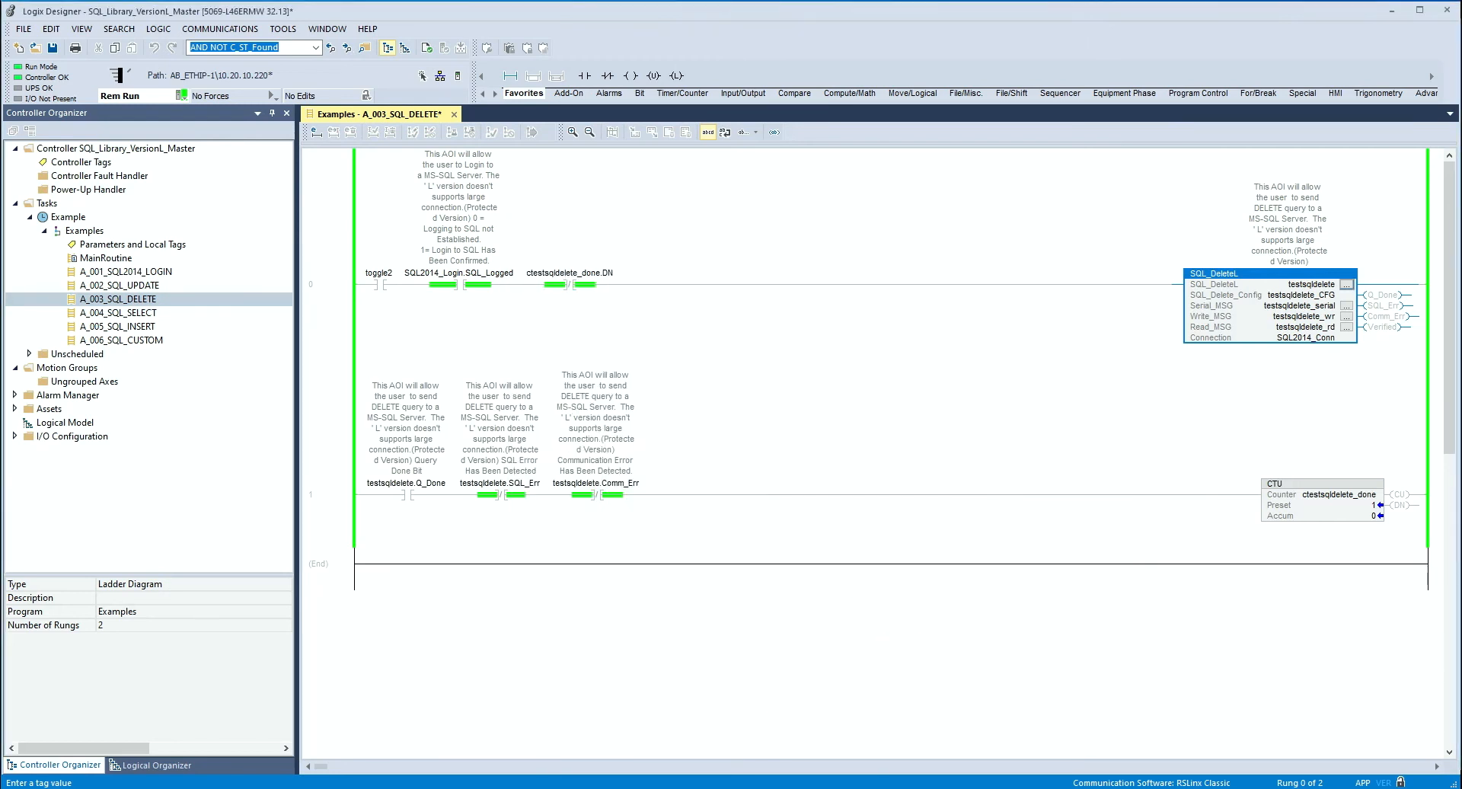
# - Arrange Logix Designer and the VMware window running SQL Server Management Studio side by side
pyautogui.click(1421, 11)
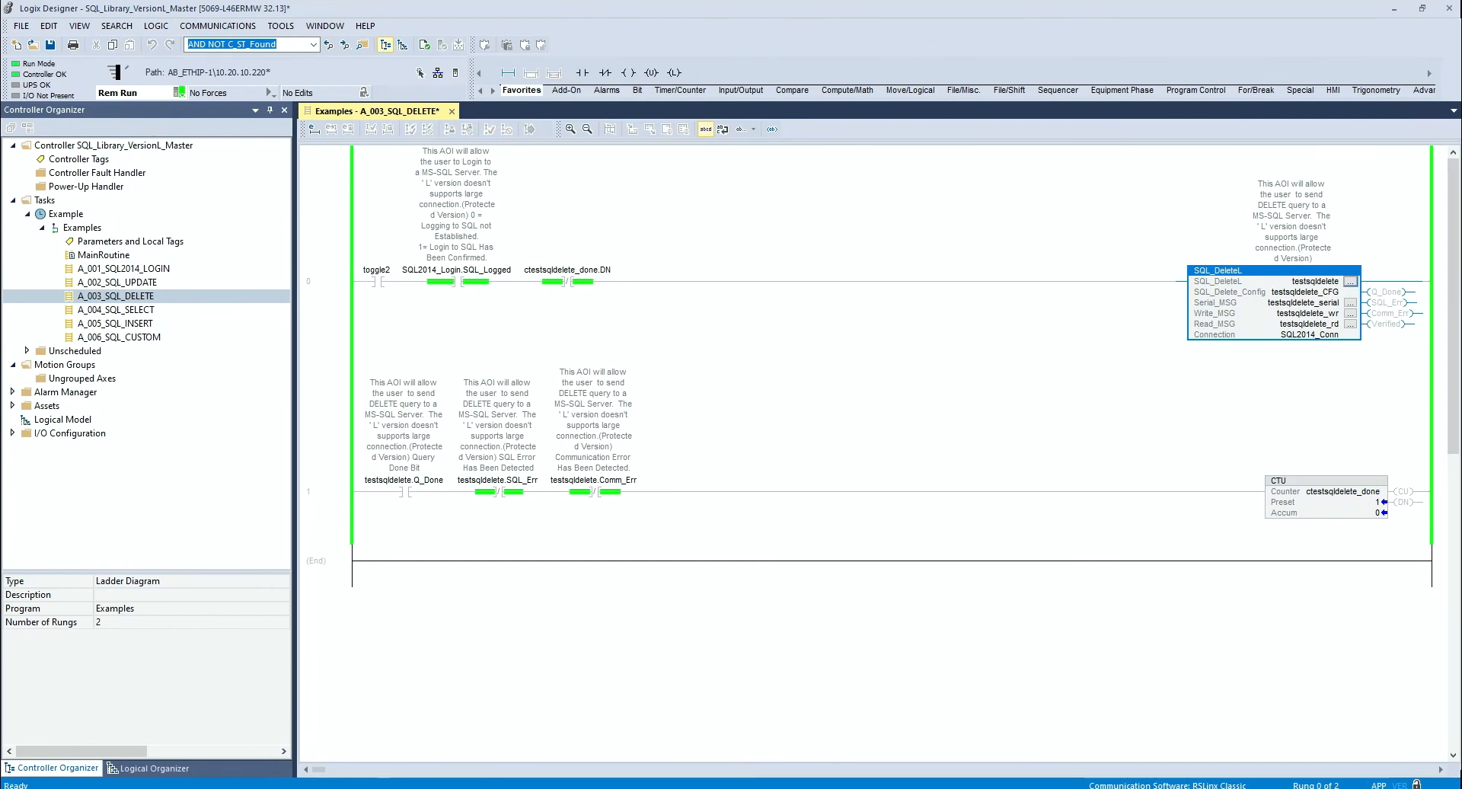
pyautogui.moveTo(0, 285); pyautogui.dragTo(602, 0)
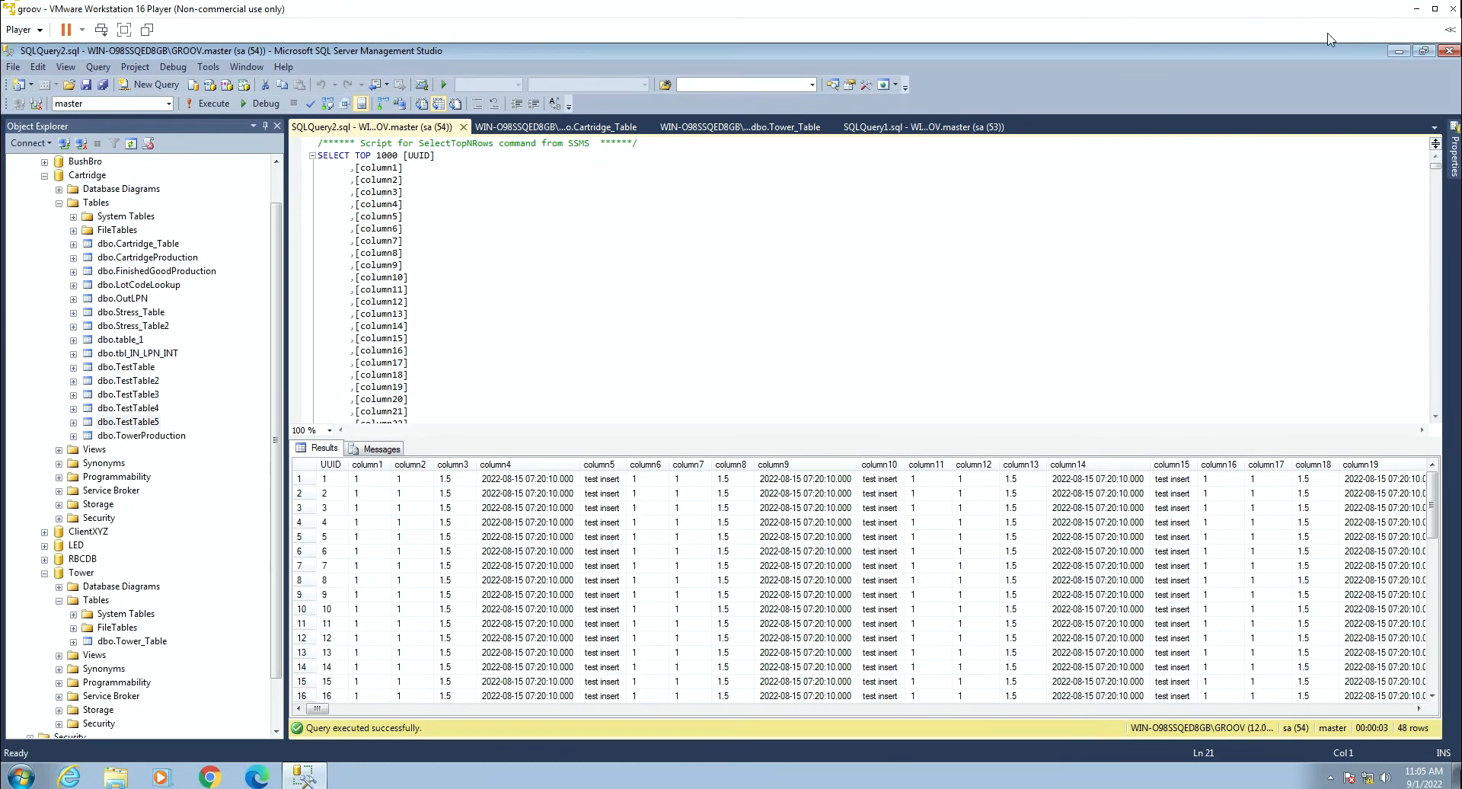
pyautogui.moveTo(1098, 12); pyautogui.dragTo(1461, 52)
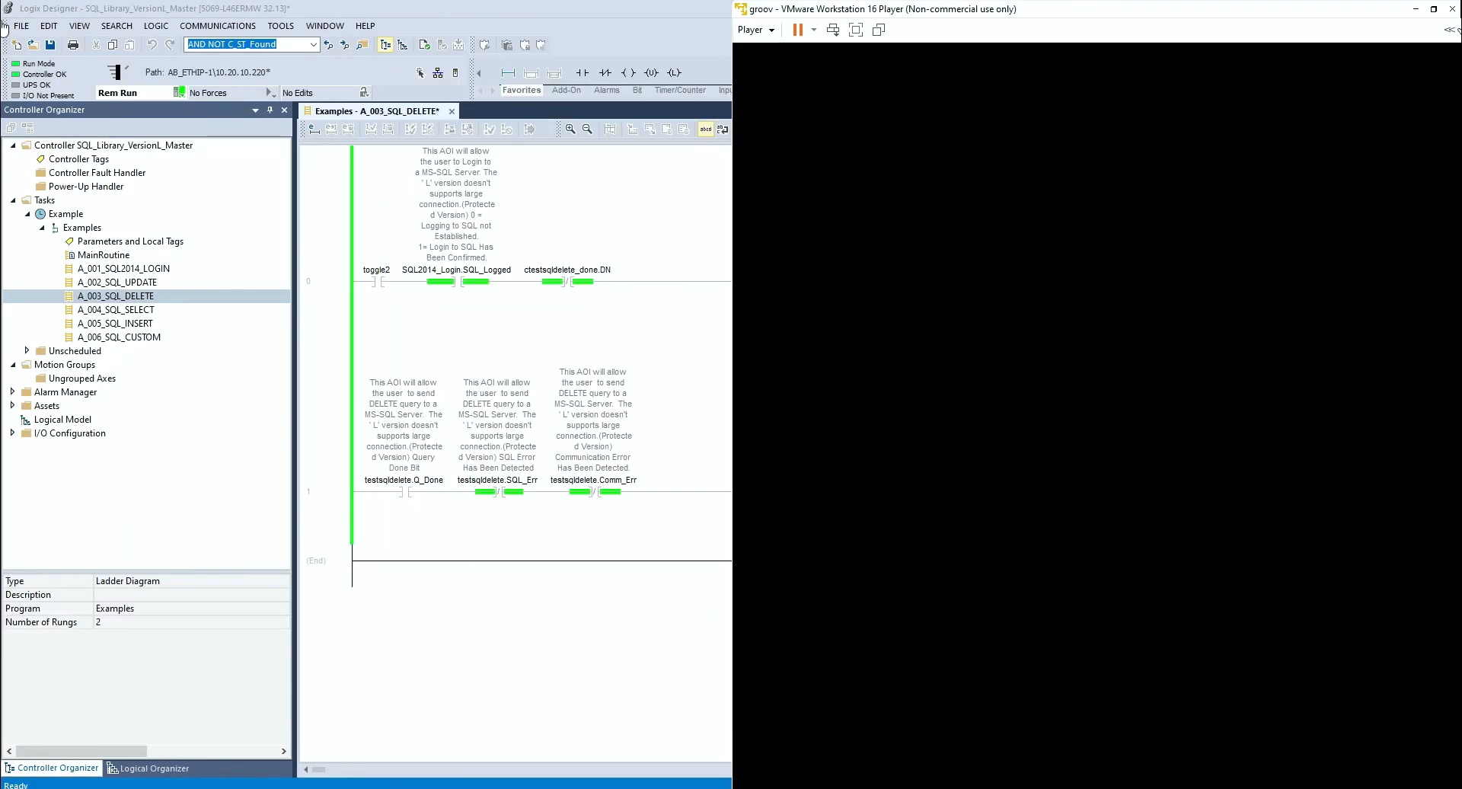
pyautogui.click(140, 103)
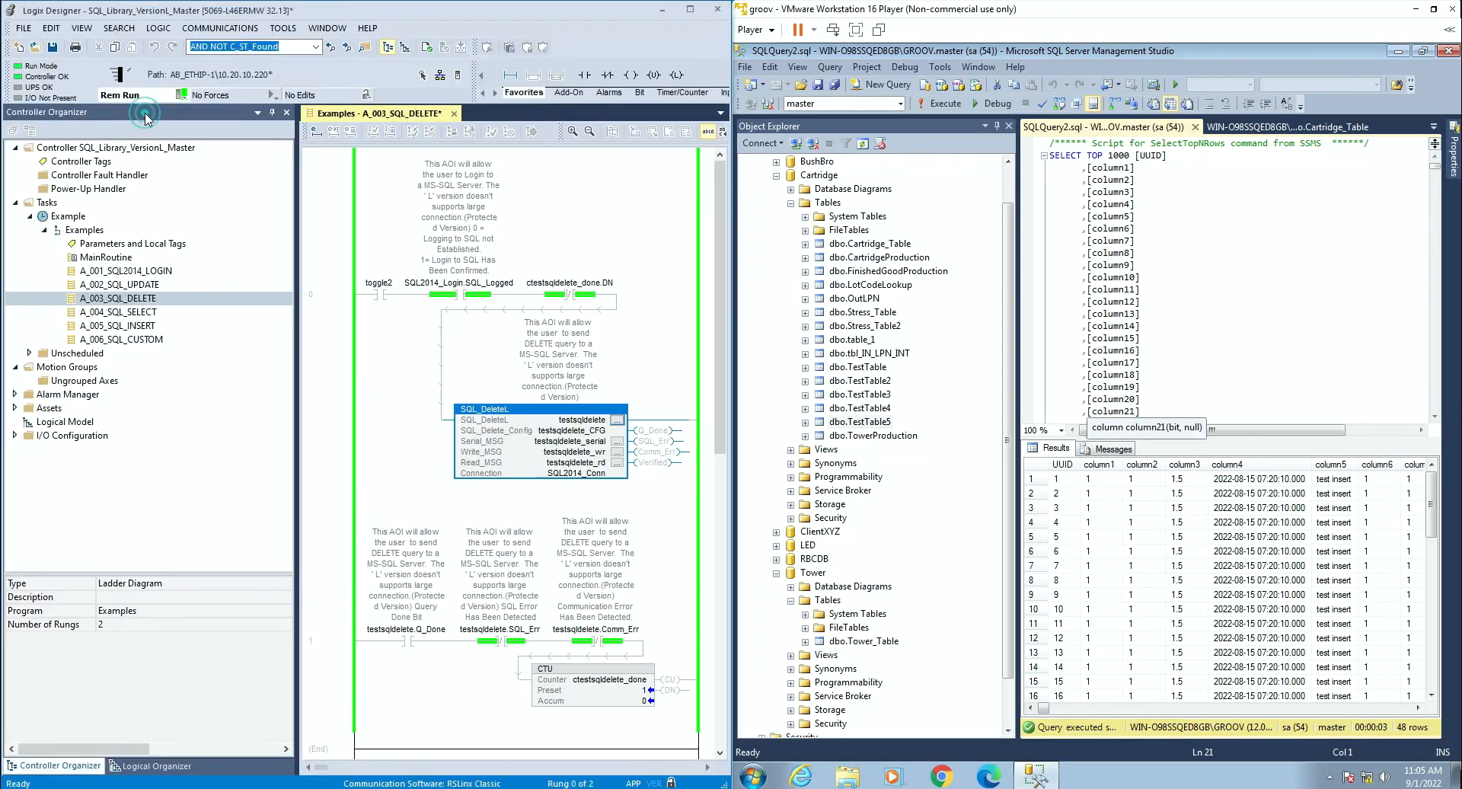
# - Auto-hide the Controller Organizer and the Object Explorer, and enlarge the query results area to show more rows
pyautogui.click(272, 112)
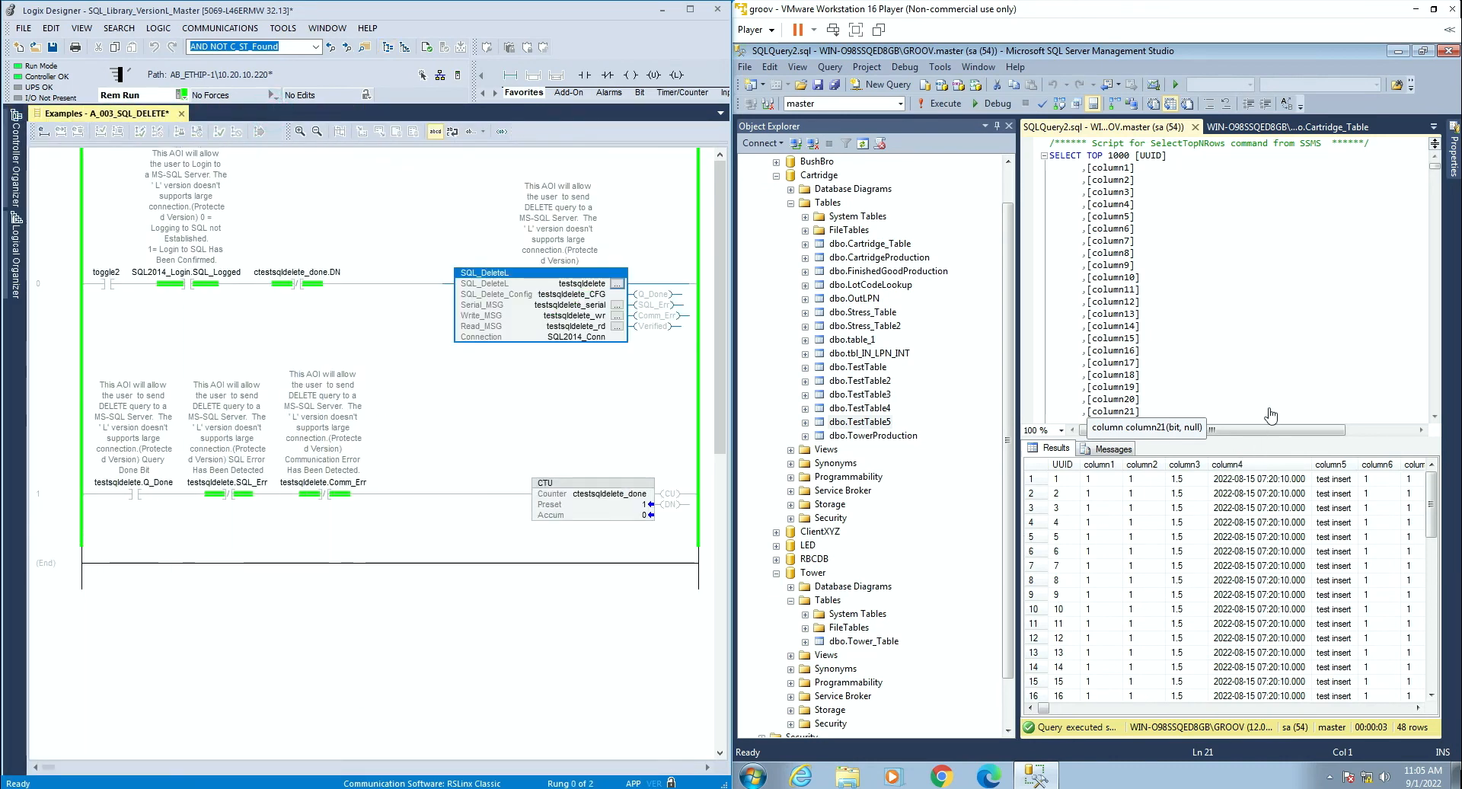
pyautogui.click(1273, 379)
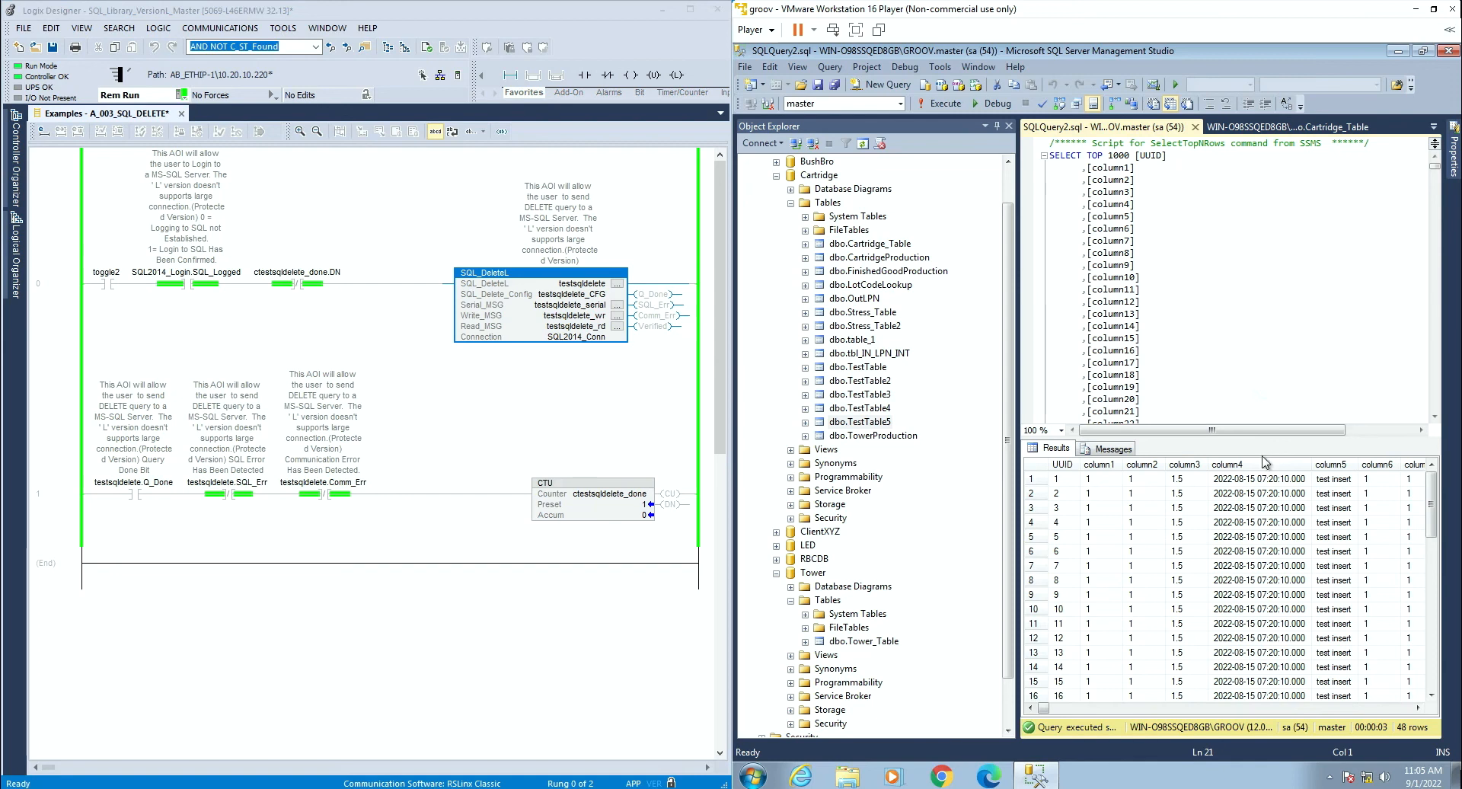
pyautogui.click(997, 129)
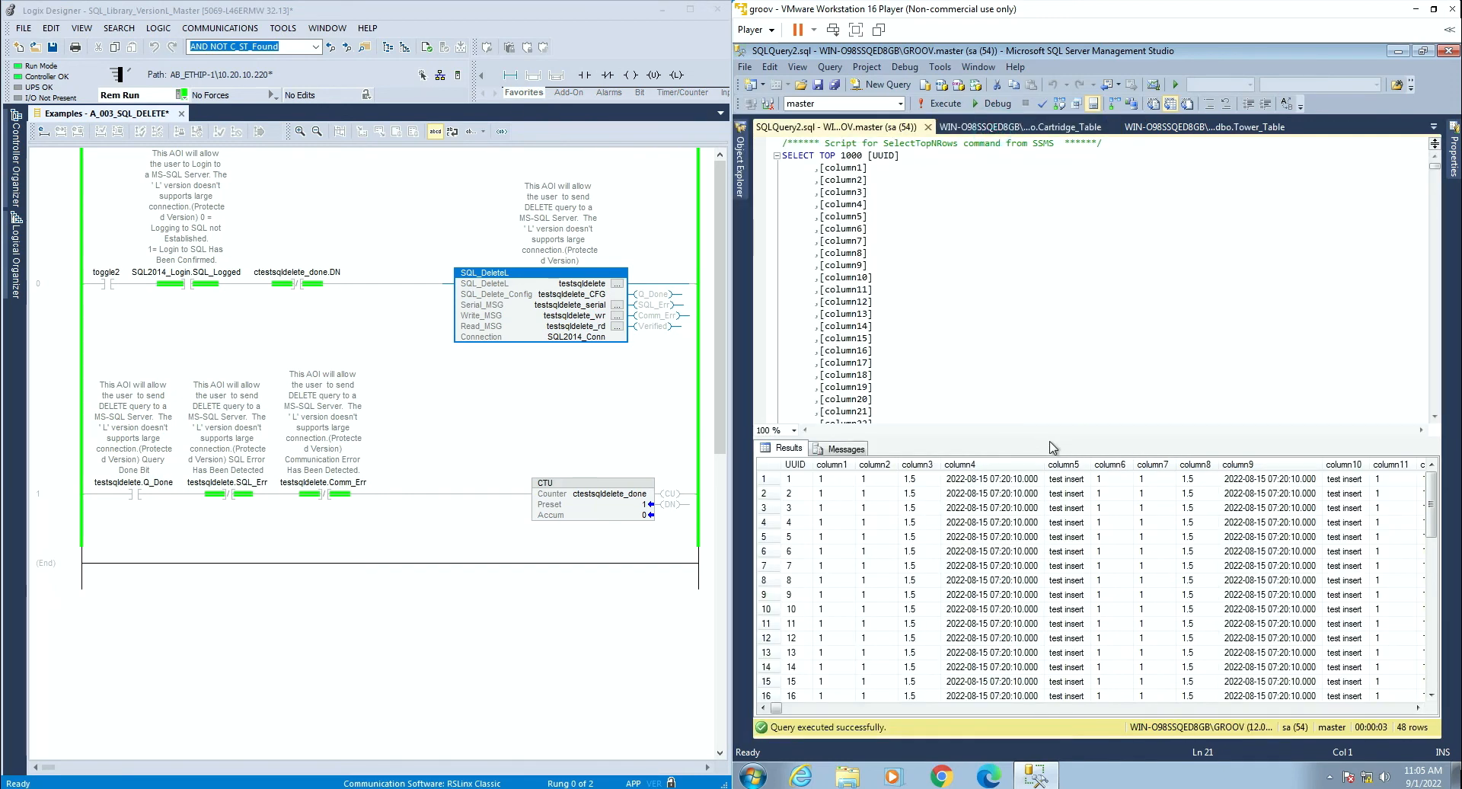
pyautogui.moveTo(1051, 447); pyautogui.dragTo(1053, 327)
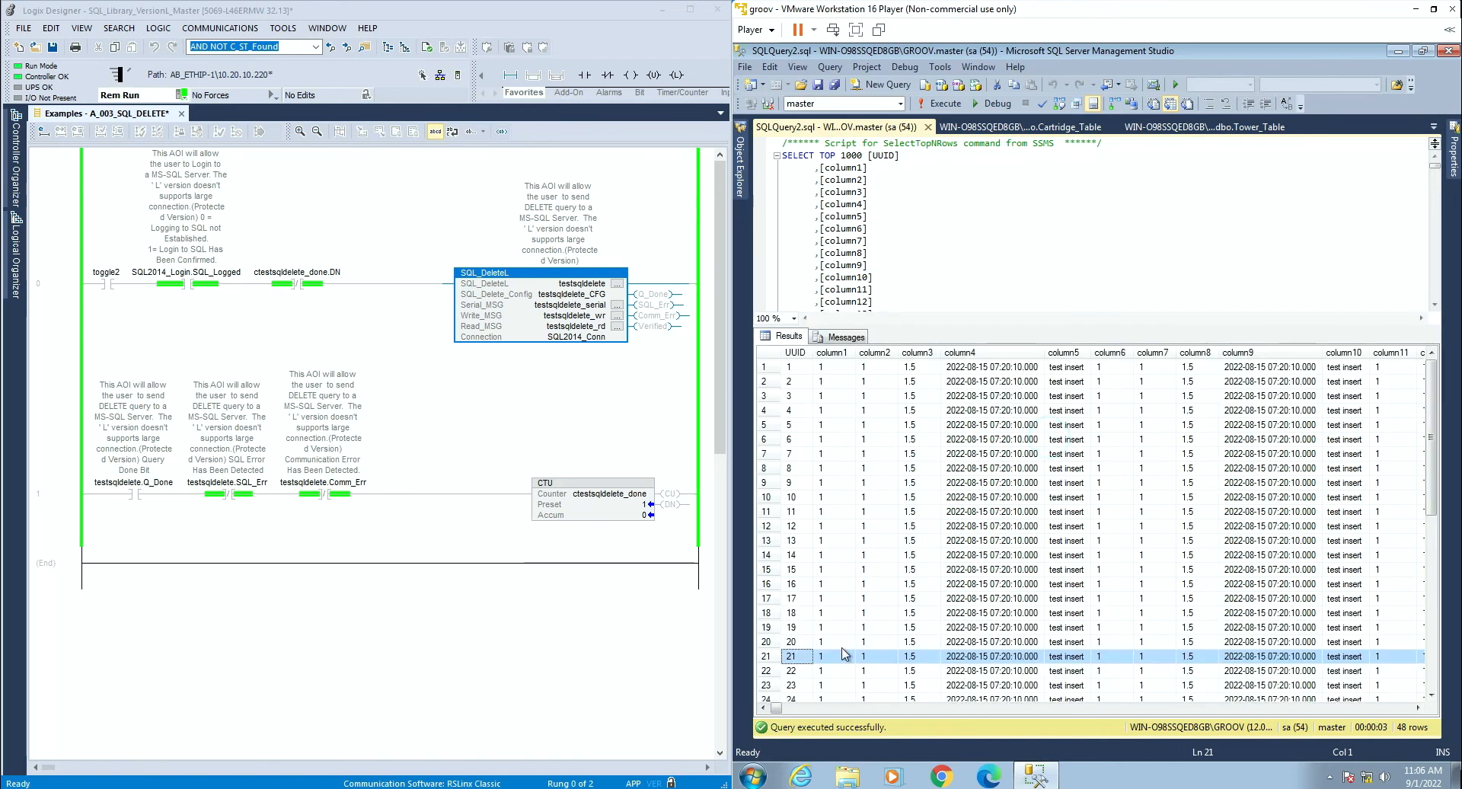
# - Look through the remaining query result rows and toggle the toggle2 bit on rung 0 to trigger the SQL_DeleteL instruction
pyautogui.scroll(-8, 841, 655)
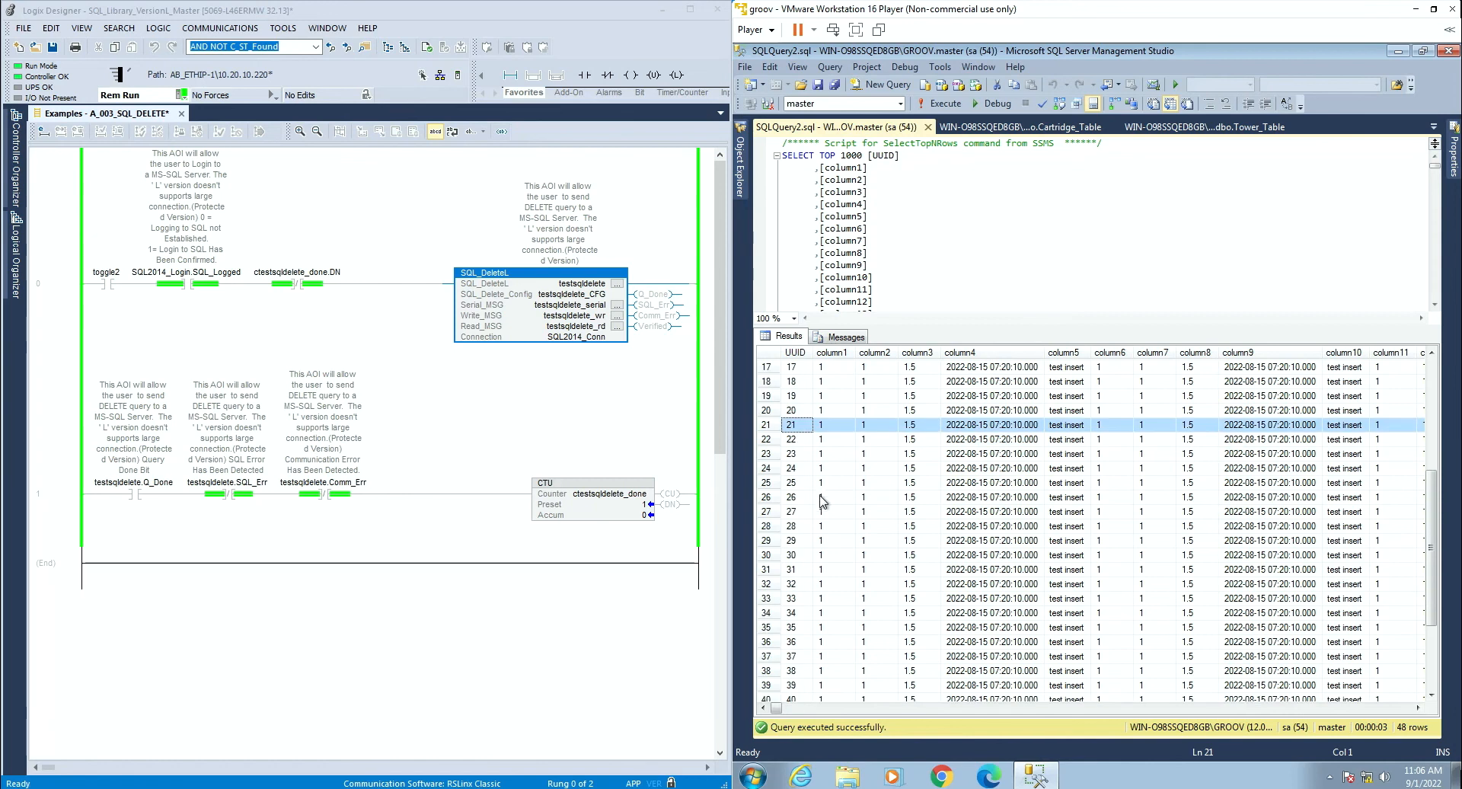
pyautogui.scroll(-3, 821, 500)
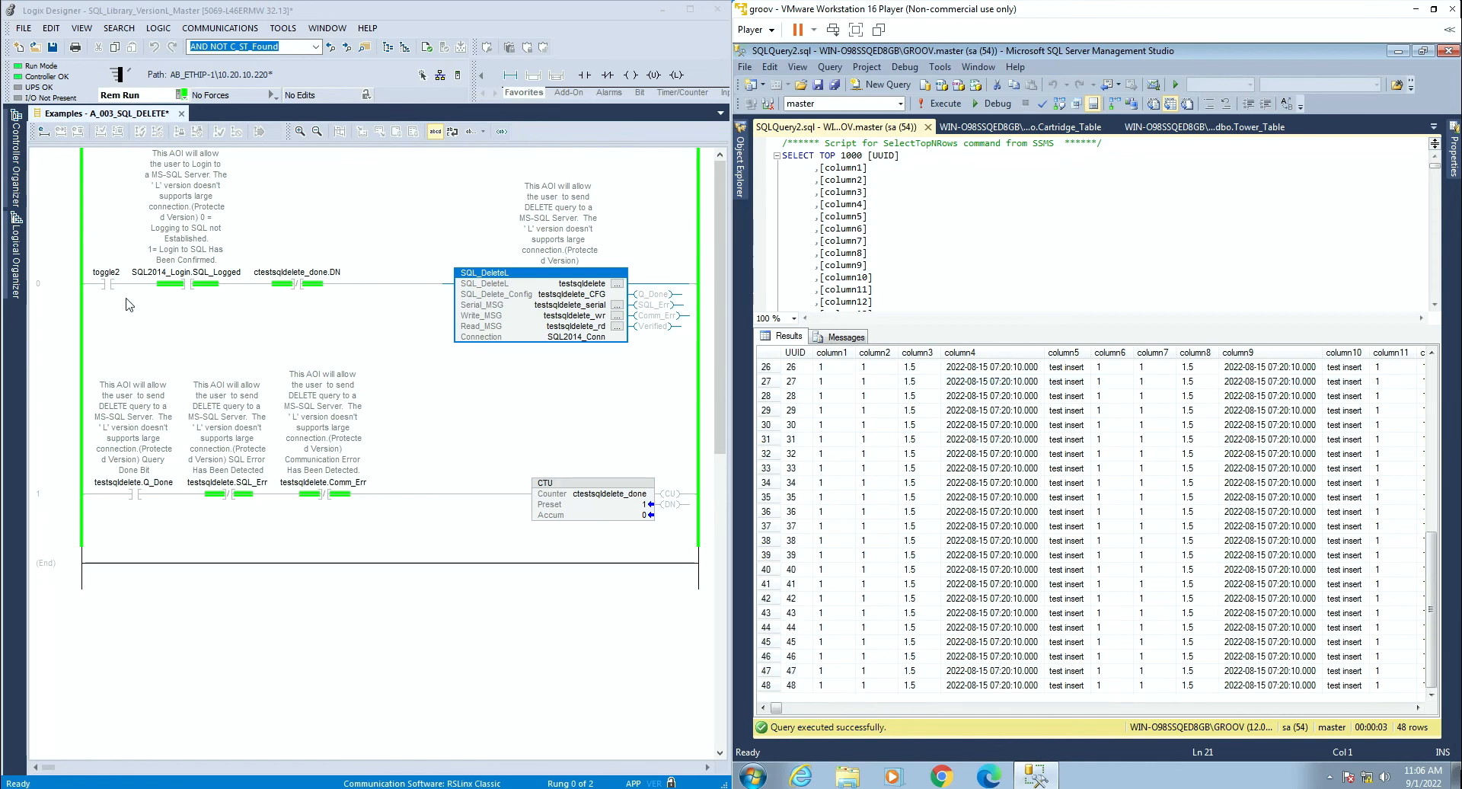
pyautogui.click(109, 286)
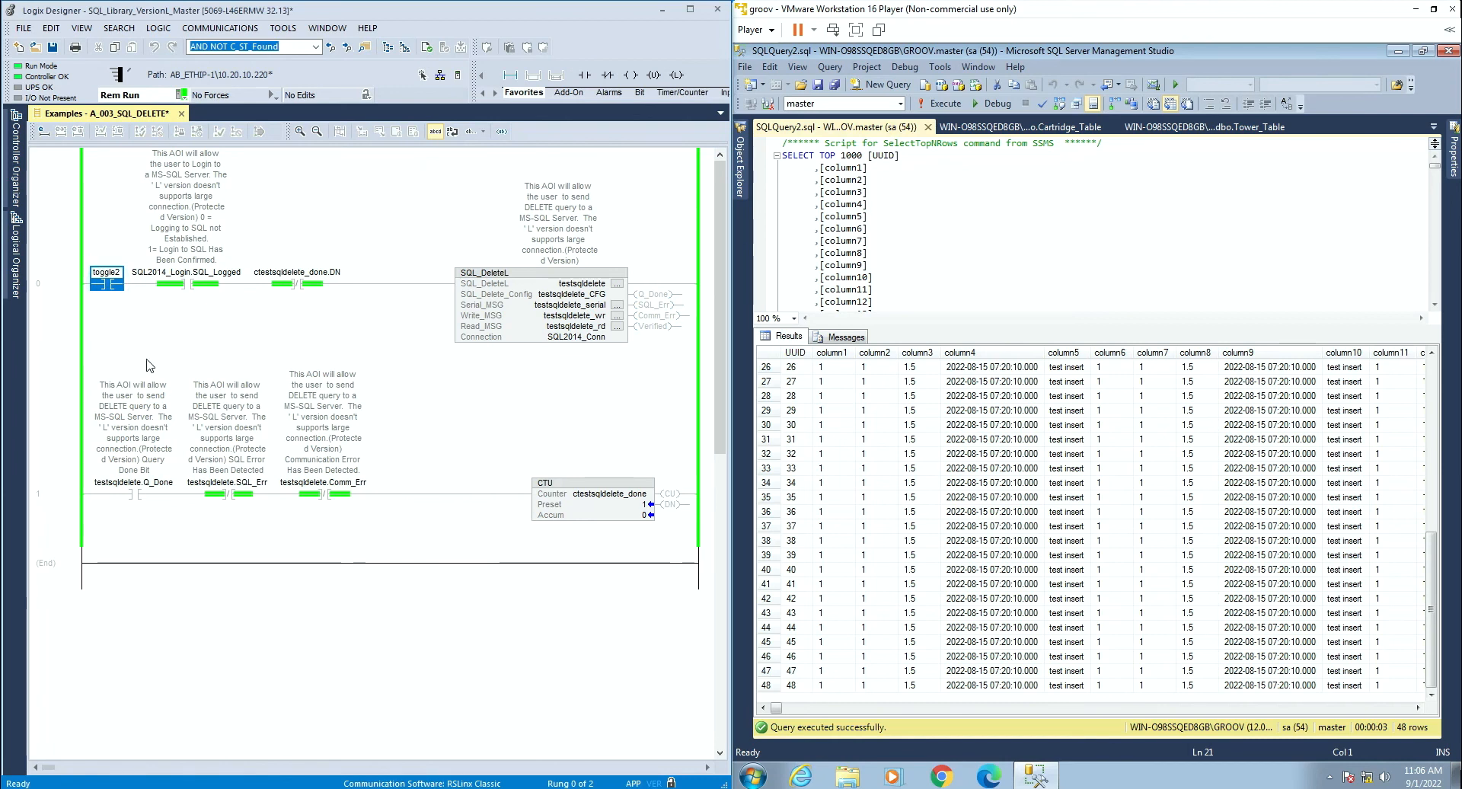
pyautogui.hotkey('ctrl', 't')
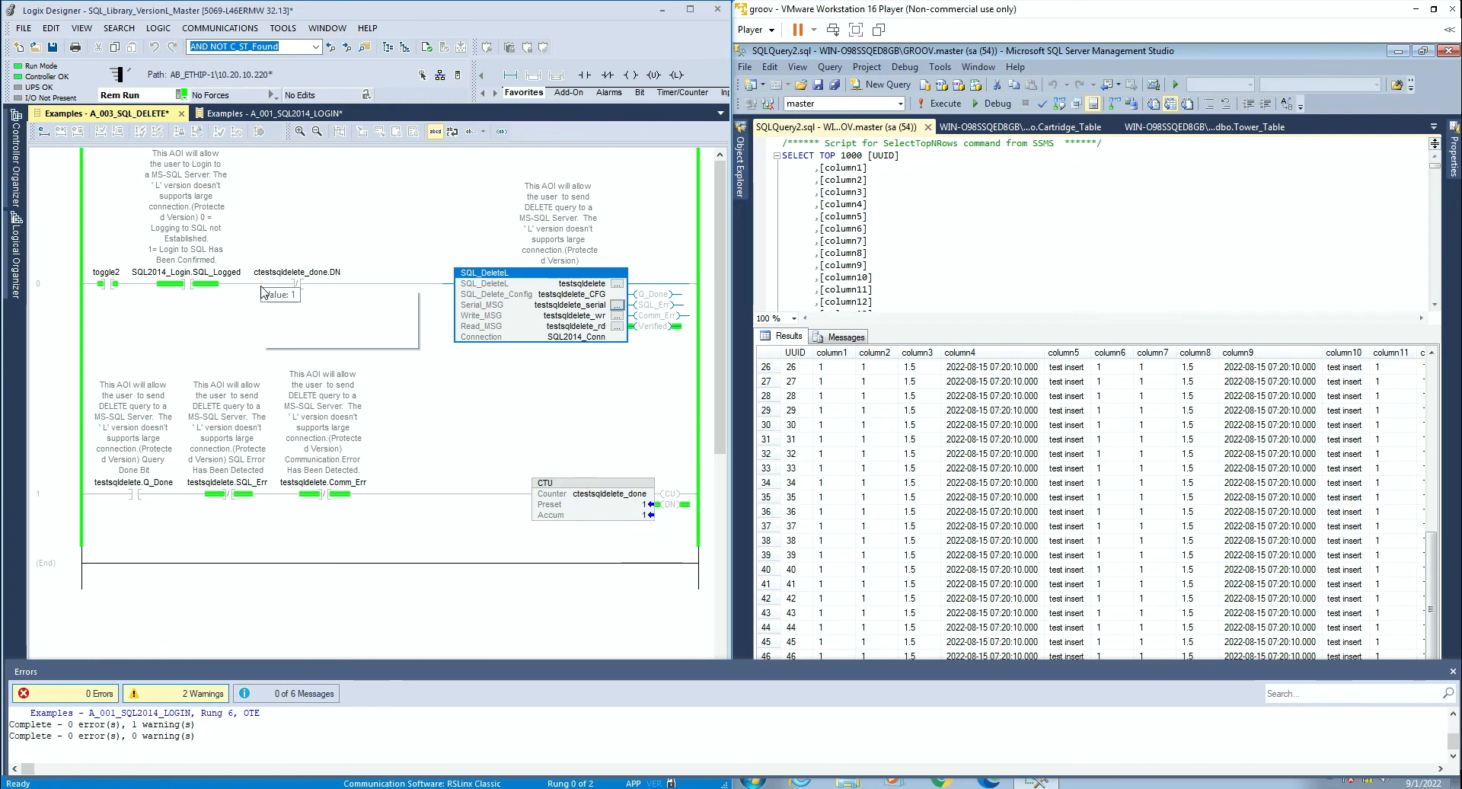
# - Switch to SQL Server Management Studio and execute the SELECT TOP 1000 query again to refresh the table rows
pyautogui.click(1036, 273)
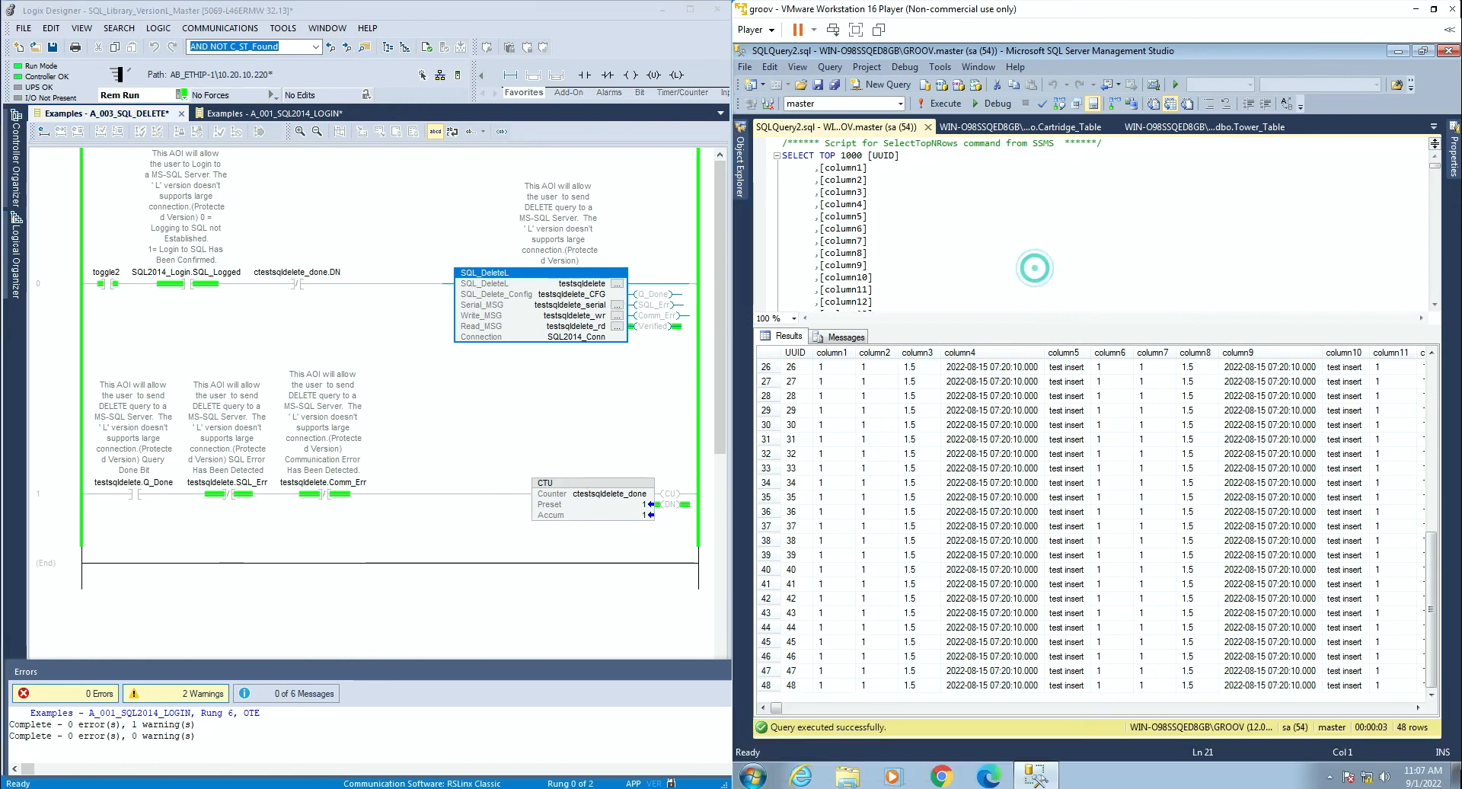
pyautogui.rightClick(1072, 264)
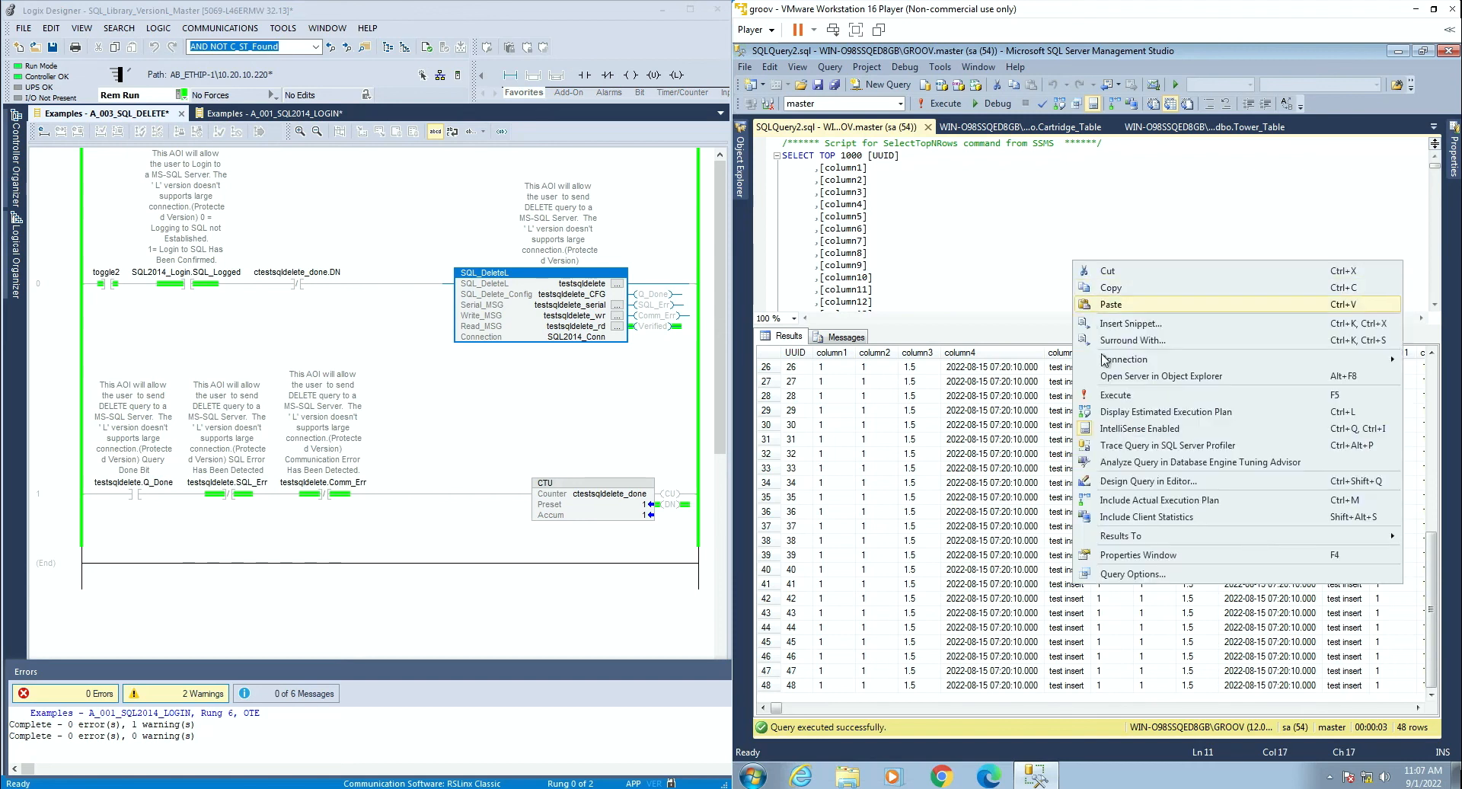
pyautogui.click(1125, 396)
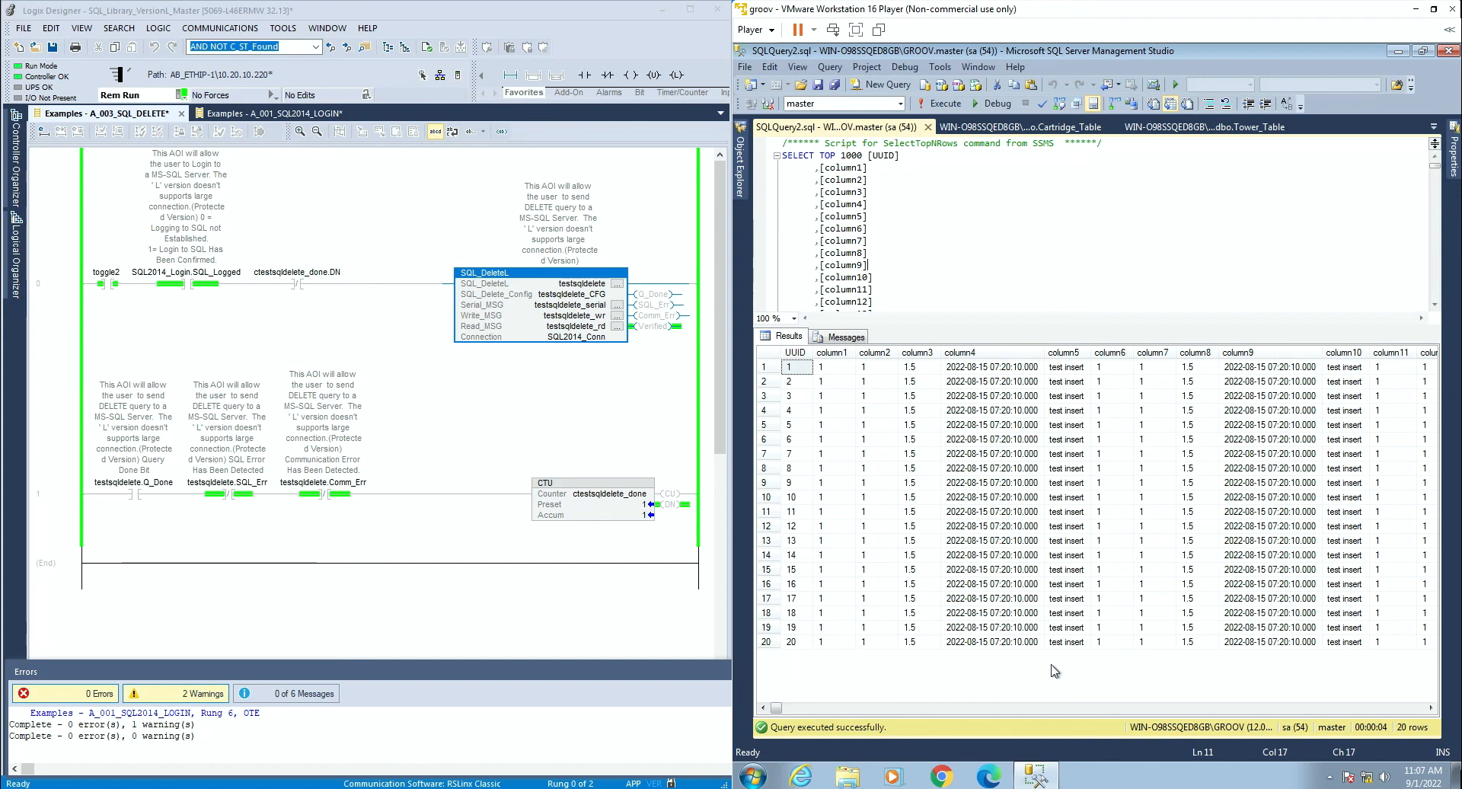
# - In Logix Designer, check the AffectedRows value in the testsqldelete instruction properties and close them without changes
pyautogui.click(617, 283)
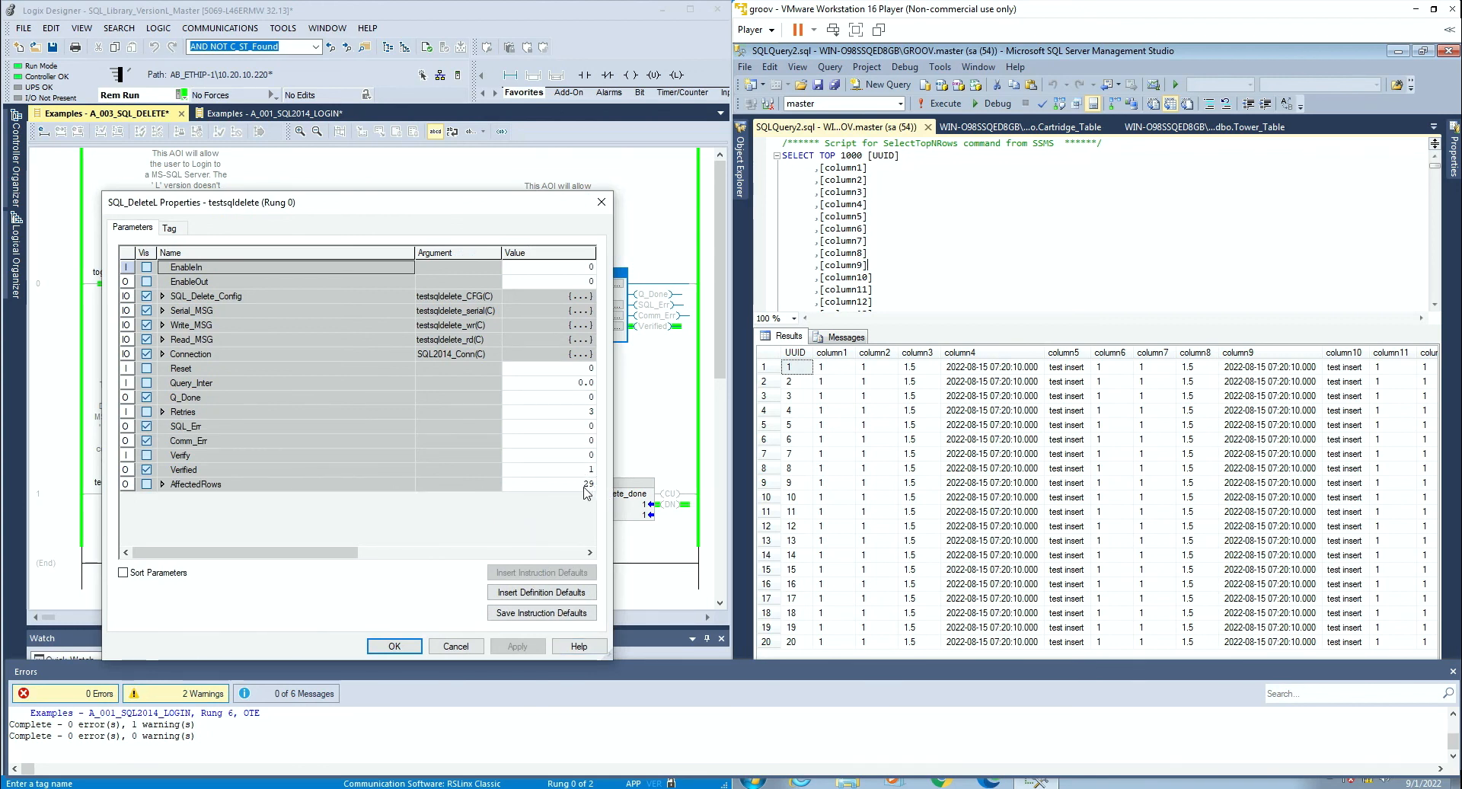
pyautogui.click(456, 647)
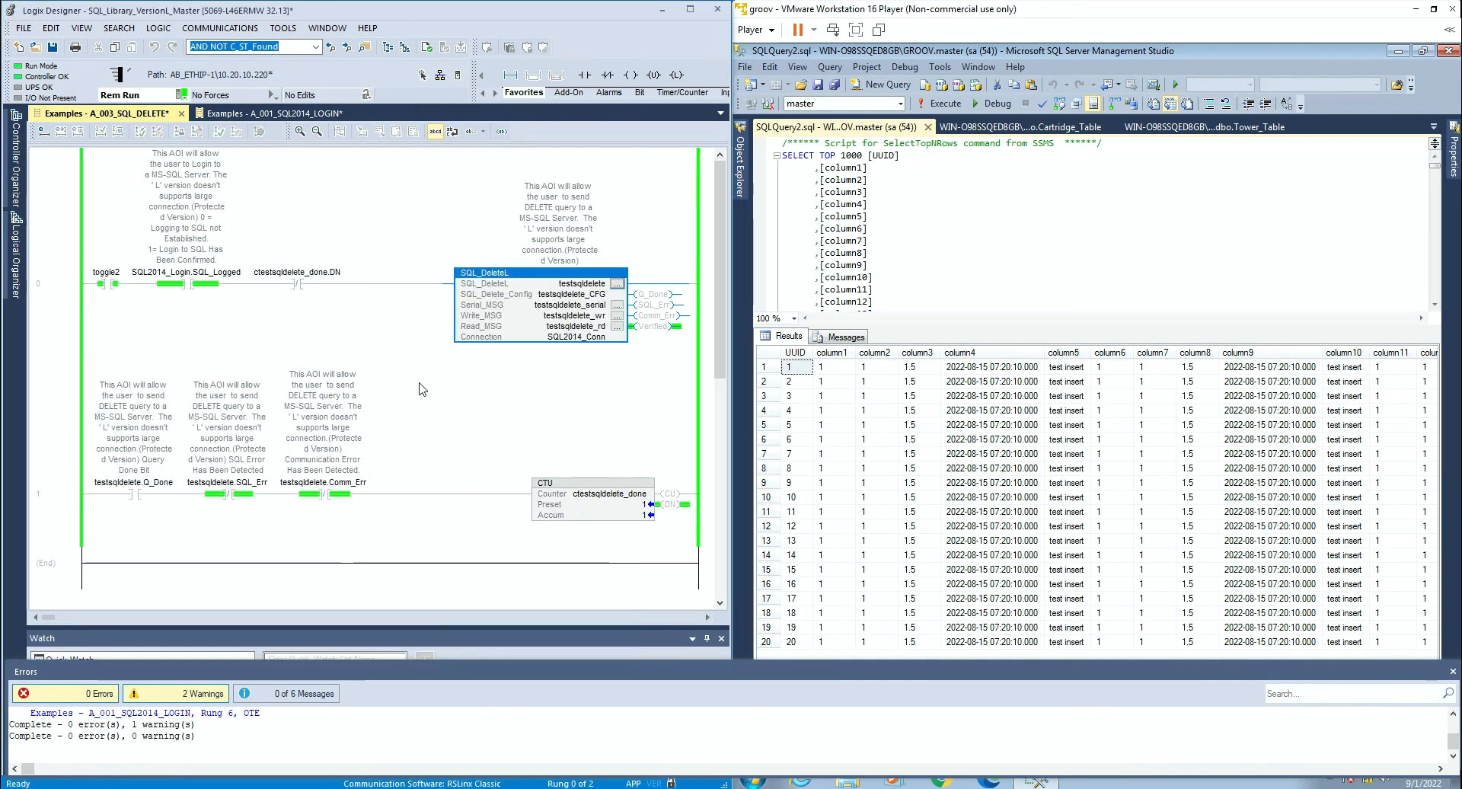